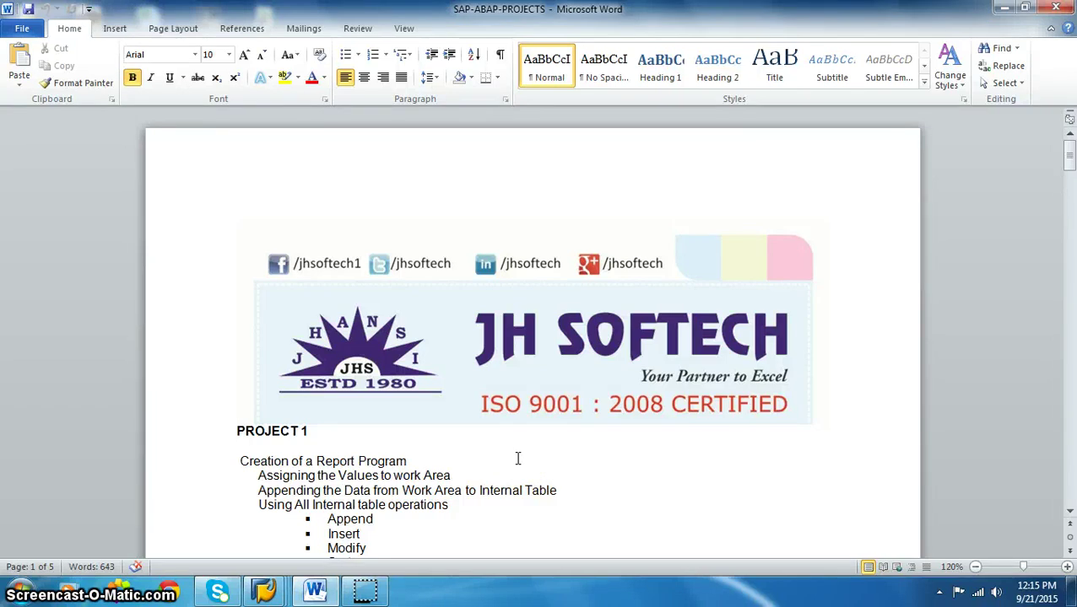
scroll(517, 458, "down", 12)
Scroll the SAP-ABAP-PROJECTS document to Project 5 and highlight 'Search Elementary' in its title.
left_click(506, 458)
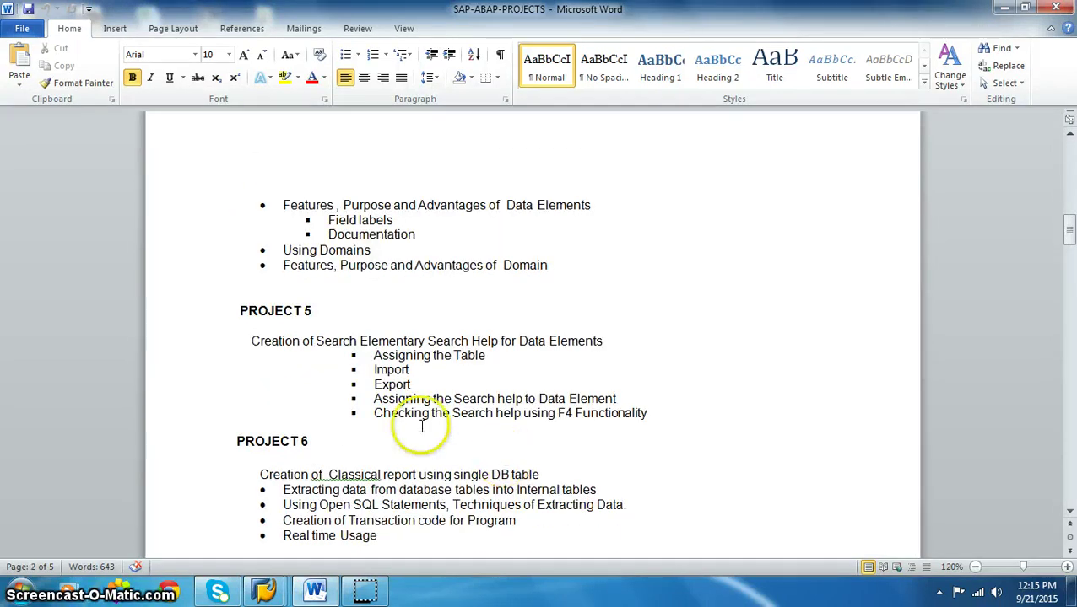
left_click(321, 341)
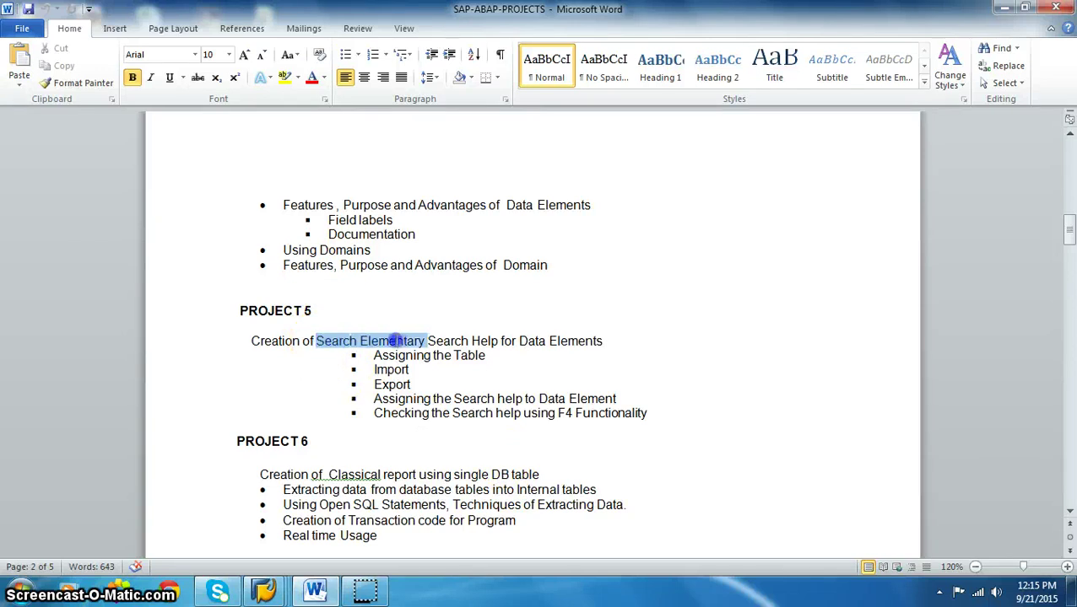
left_click(466, 372)
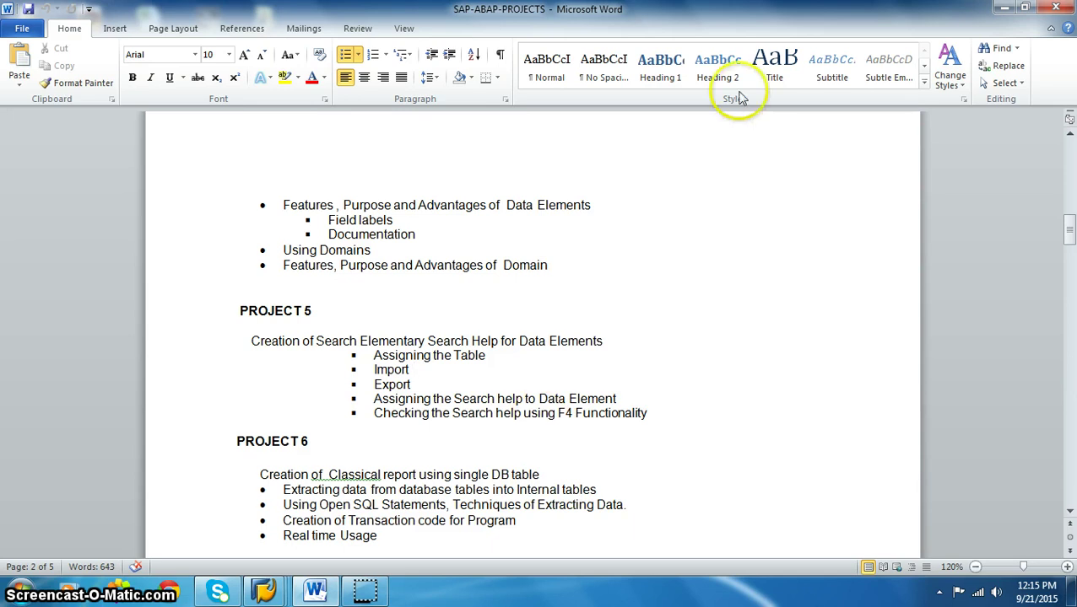
Minimize Word and return the SAP Dictionary window to the ABAP Dictionary initial screen.
left_click(1005, 9)
left_click(264, 588)
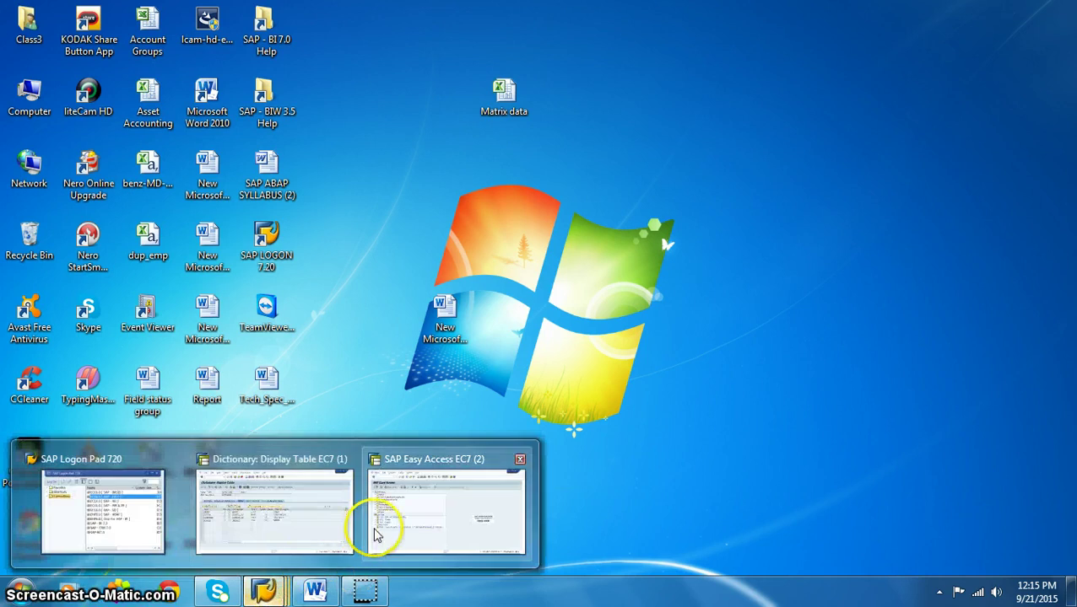
mouse_move(371, 530)
left_click(326, 527)
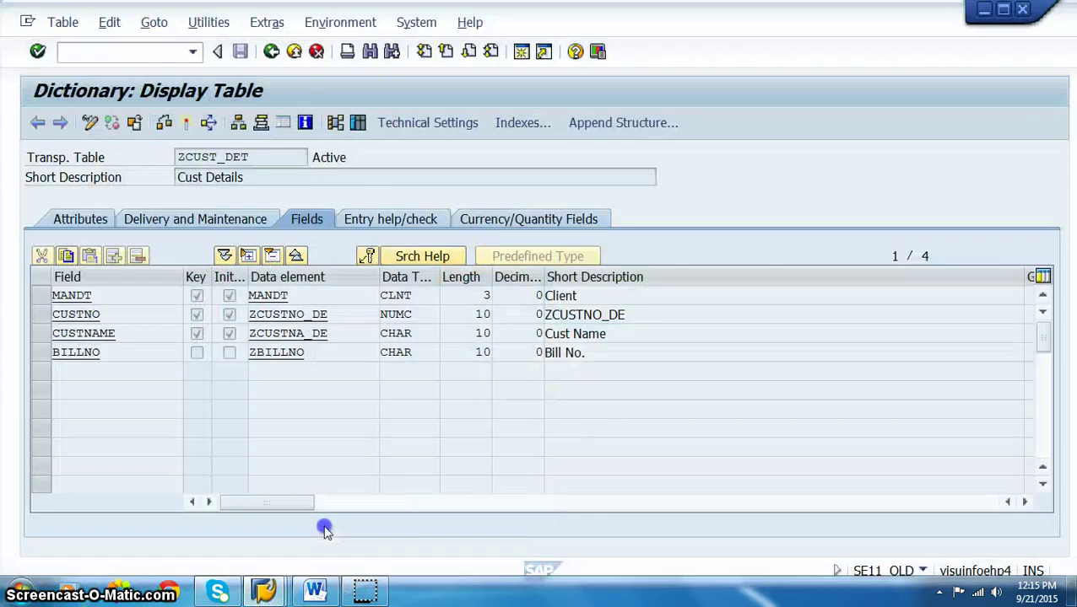
left_click(271, 52)
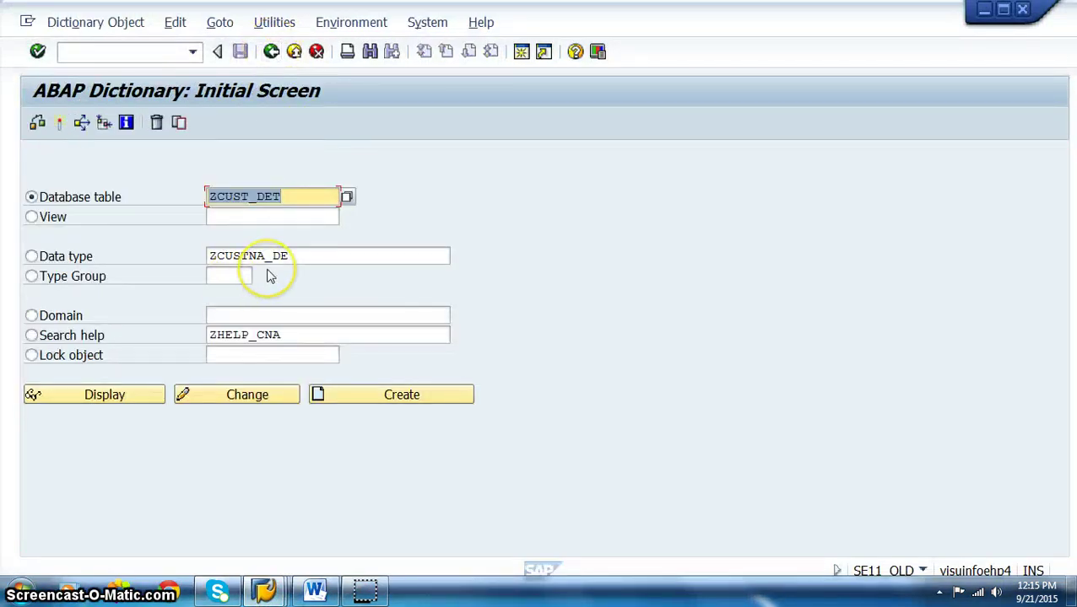
Find table ZCUST_DET with the z*cust* pattern, open it in change mode, then clear the name.
type("z")
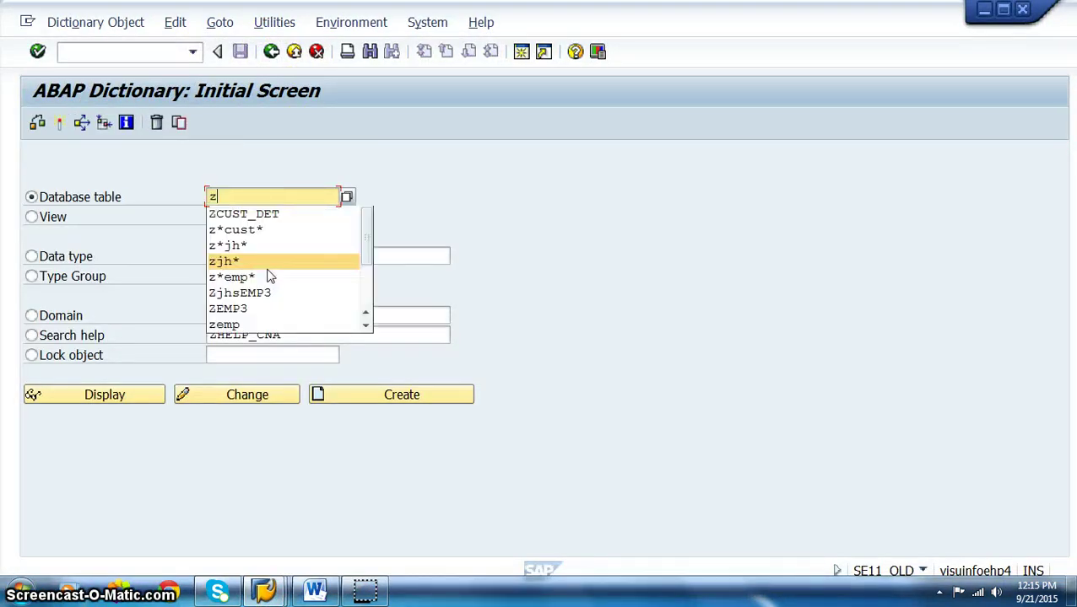
key("Up")
key("Up")
key("Return")
key("F4")
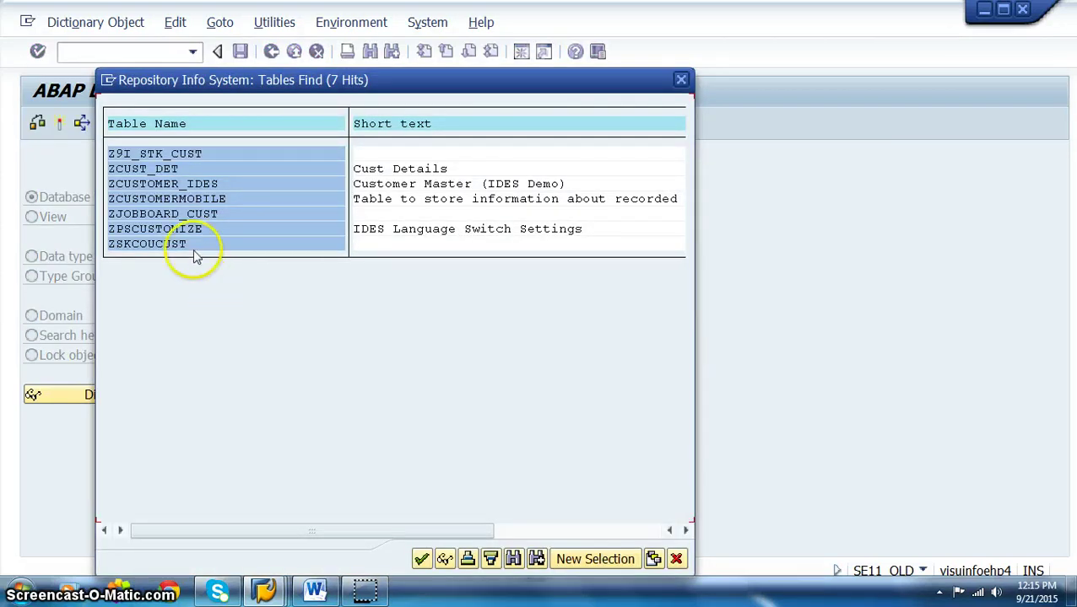
double_click(166, 172)
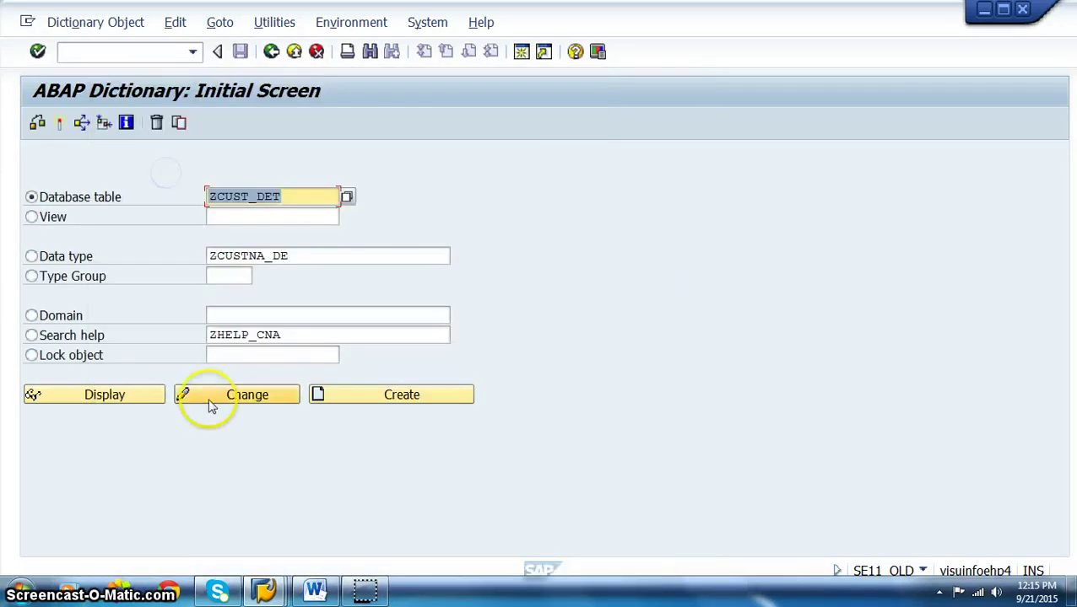
left_click(235, 396)
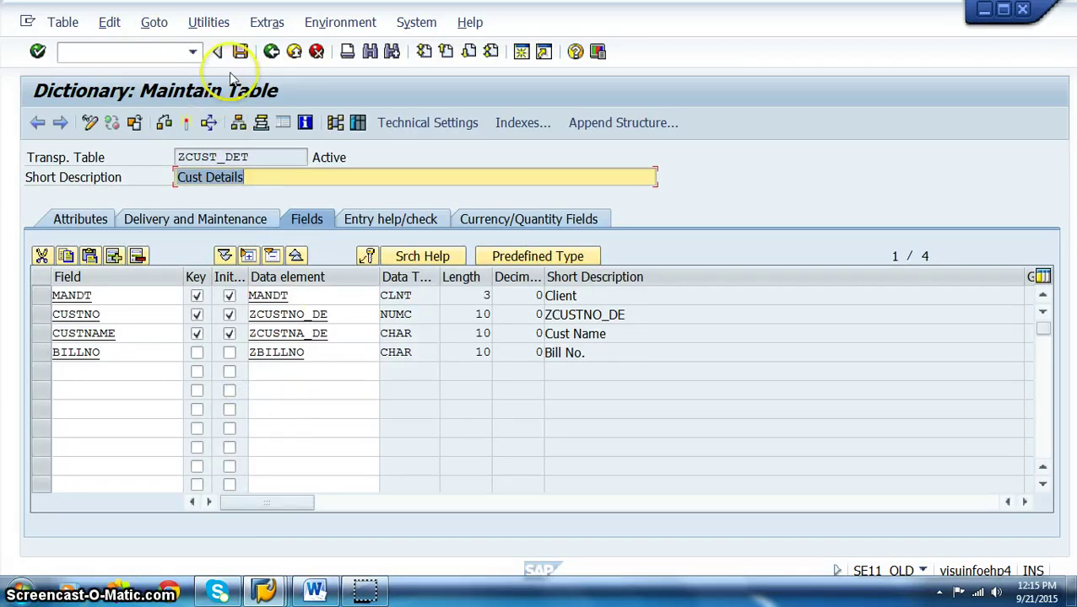
left_click(271, 52)
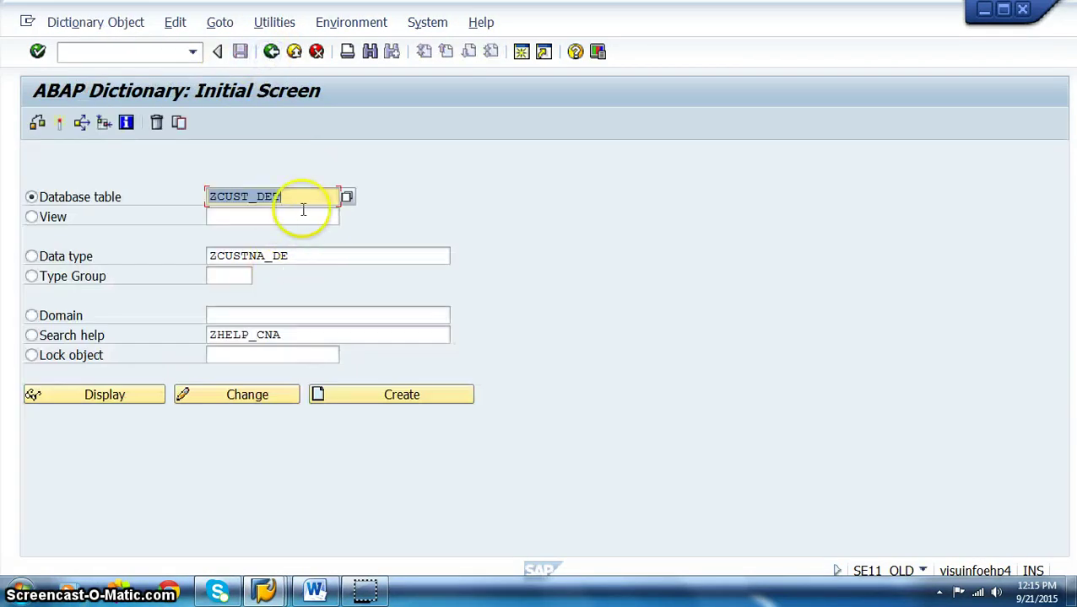
key("BackSpace")
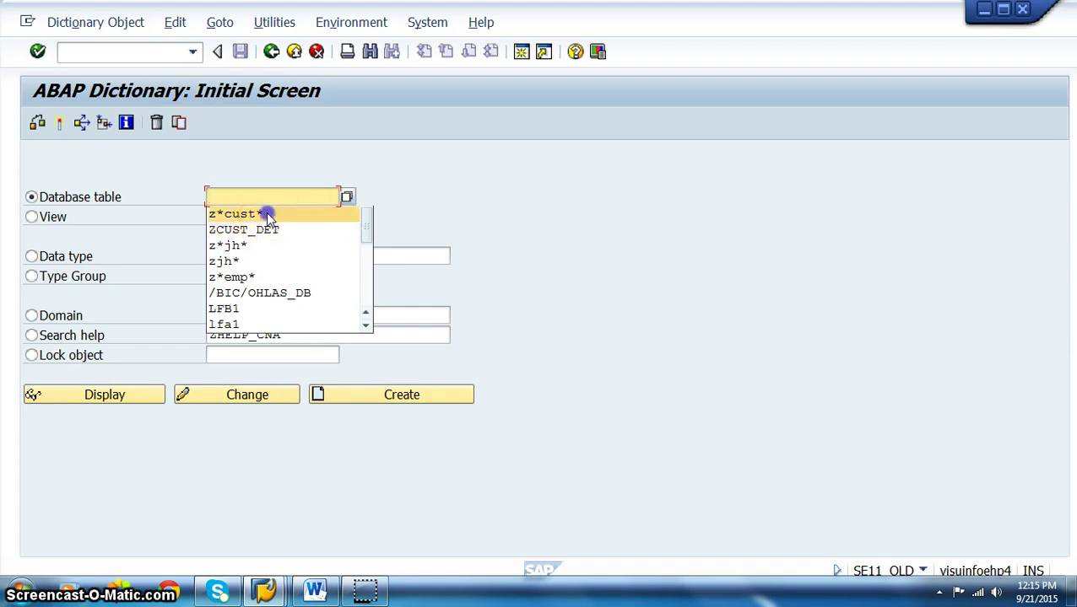
Open table ZCUSTOMER_IDES from the z*cust* hit list past the repair warning, then clear the name.
left_click(264, 213)
left_click(345, 198)
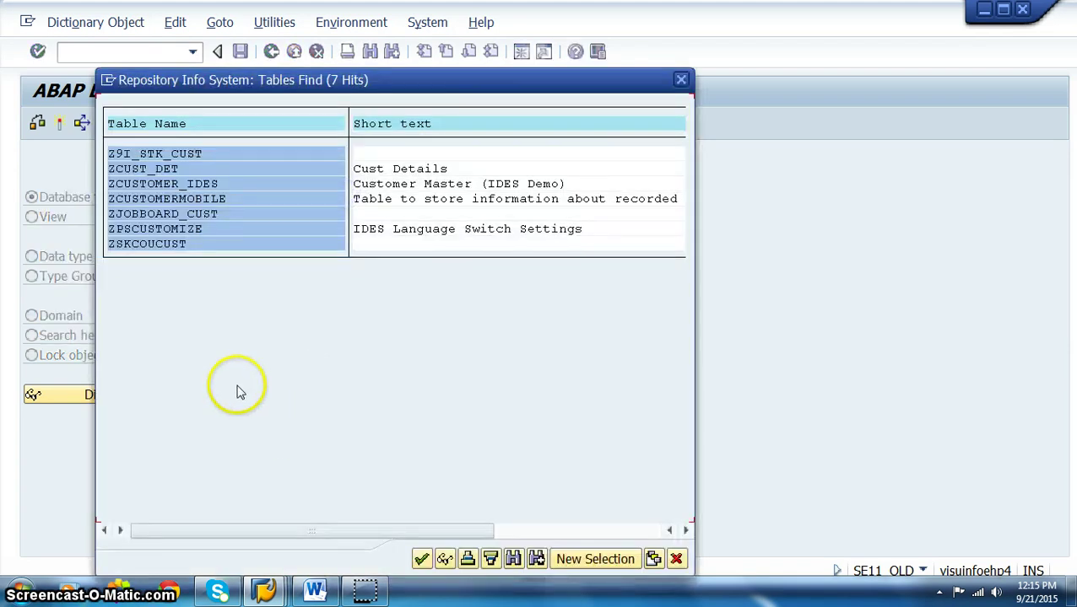
double_click(194, 186)
left_click(248, 394)
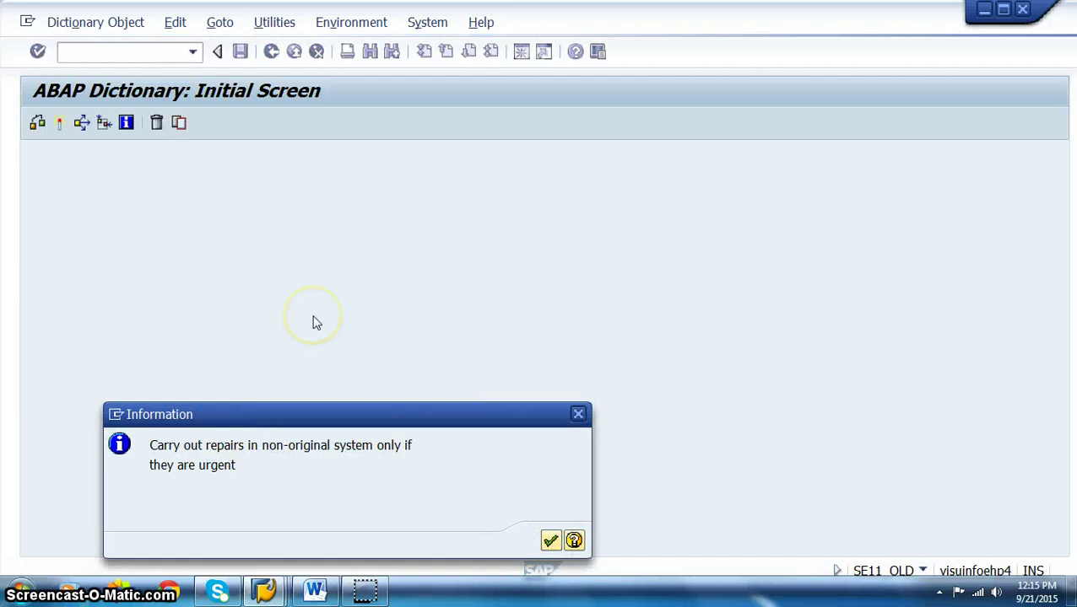
key("Return")
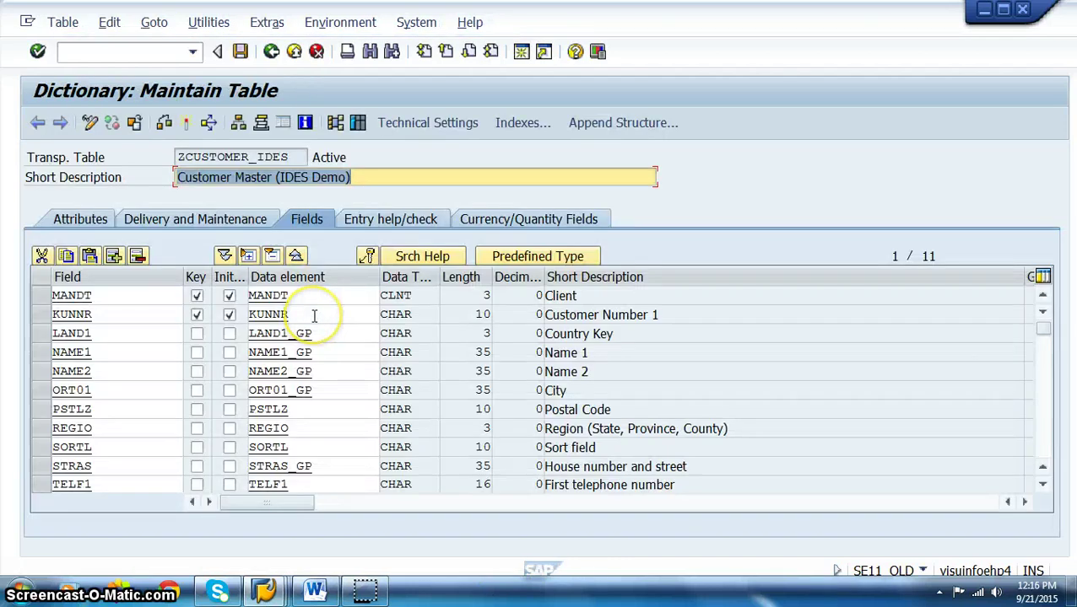
left_click(270, 52)
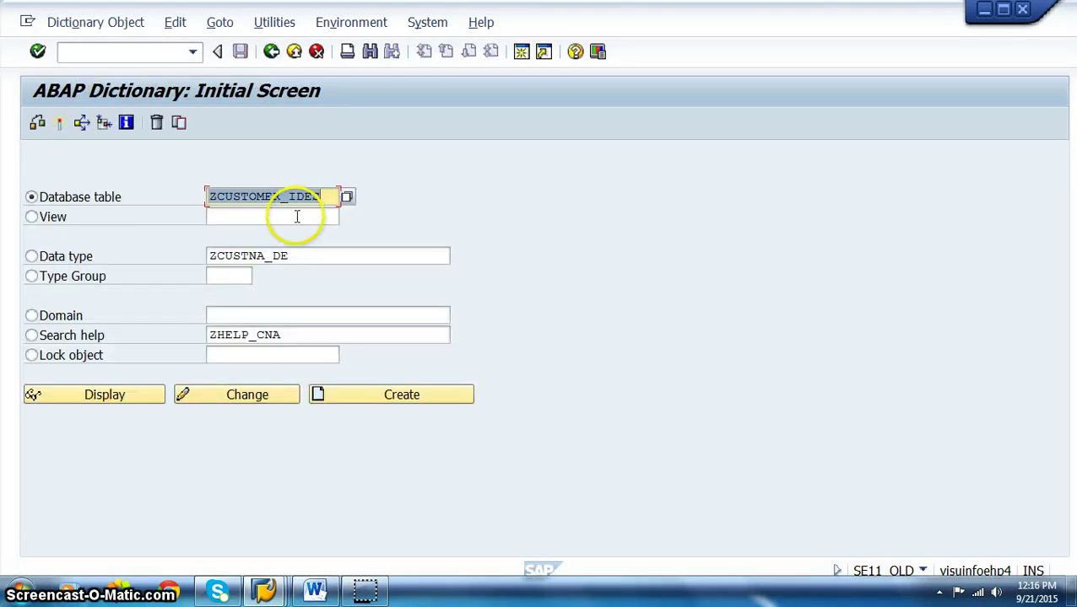
key("BackSpace")
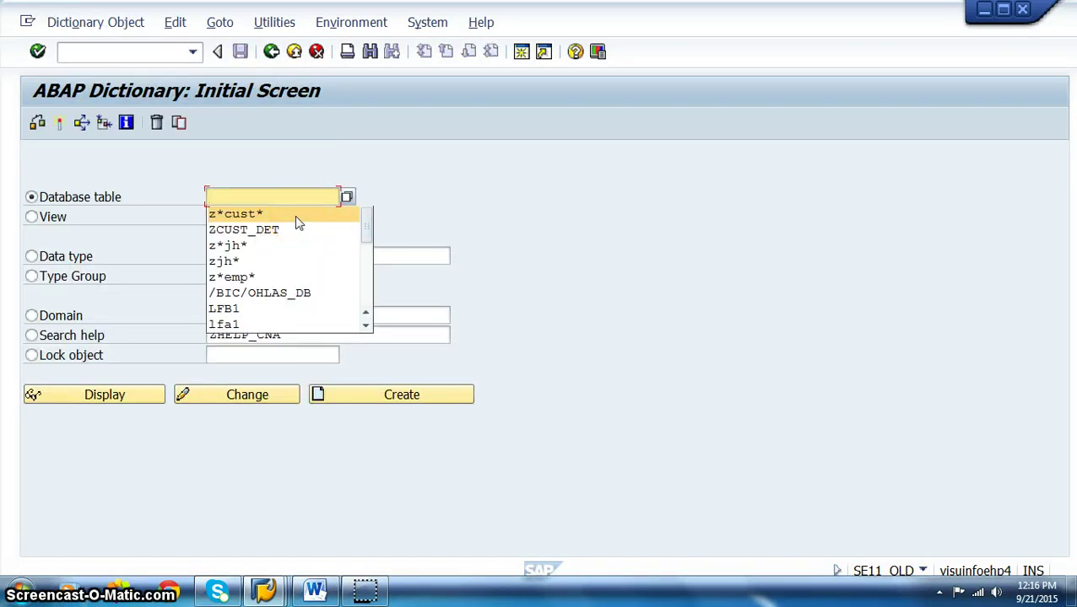
List tables matching z*emp* and open ZEMP01 in change mode, then back out.
type("z*em")
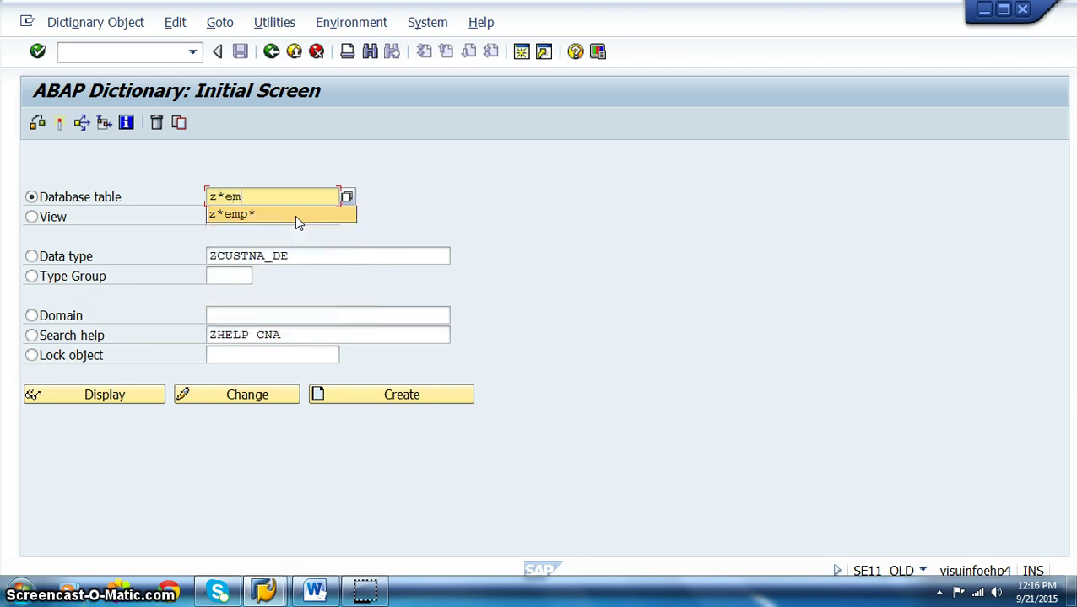
type("p*")
key("F4")
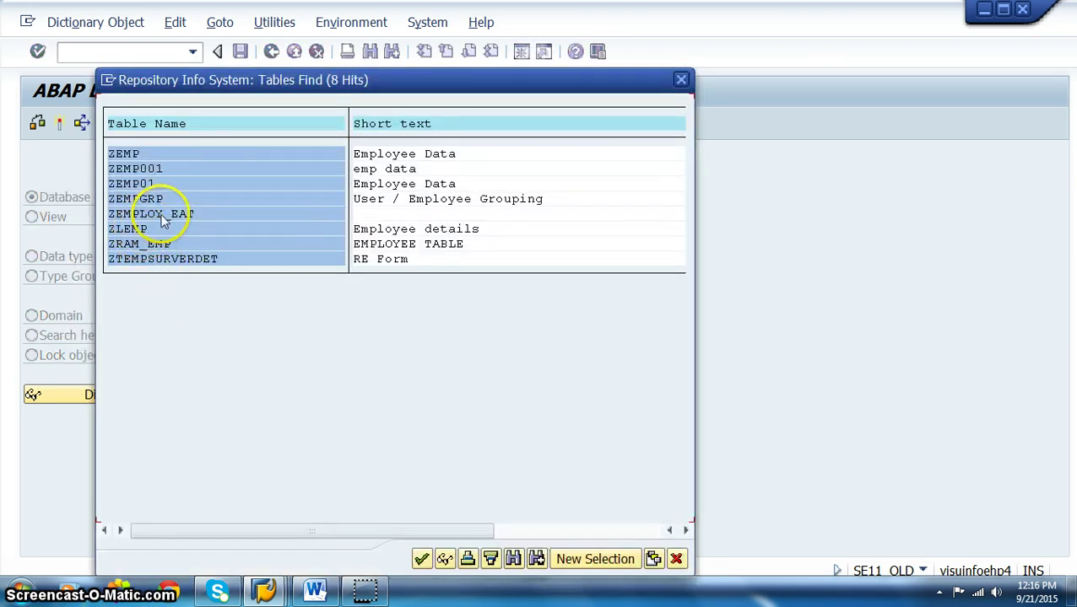
double_click(148, 187)
left_click(223, 398)
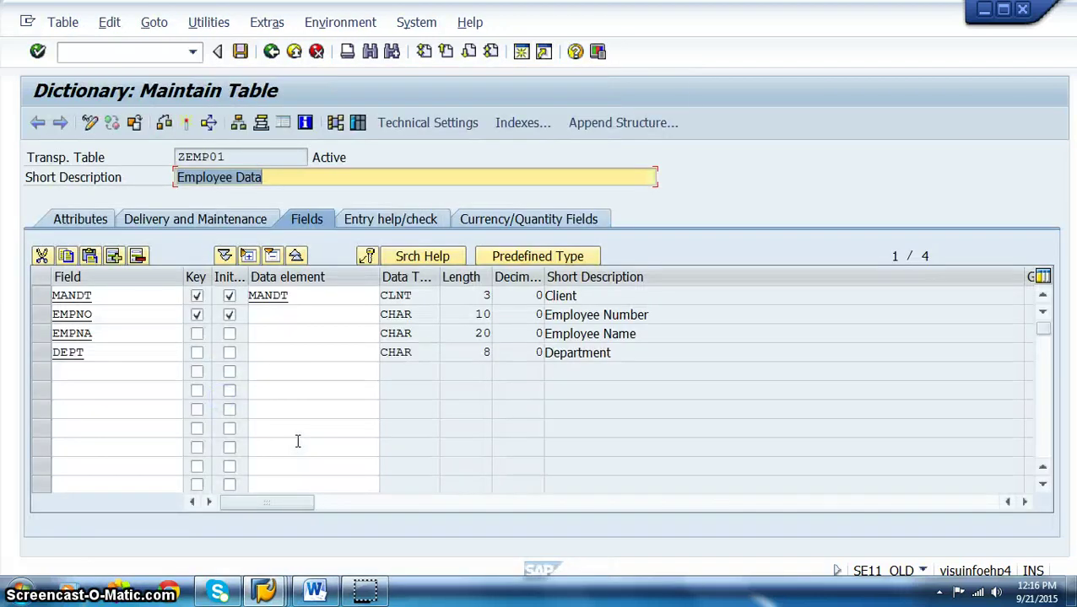
left_click(271, 316)
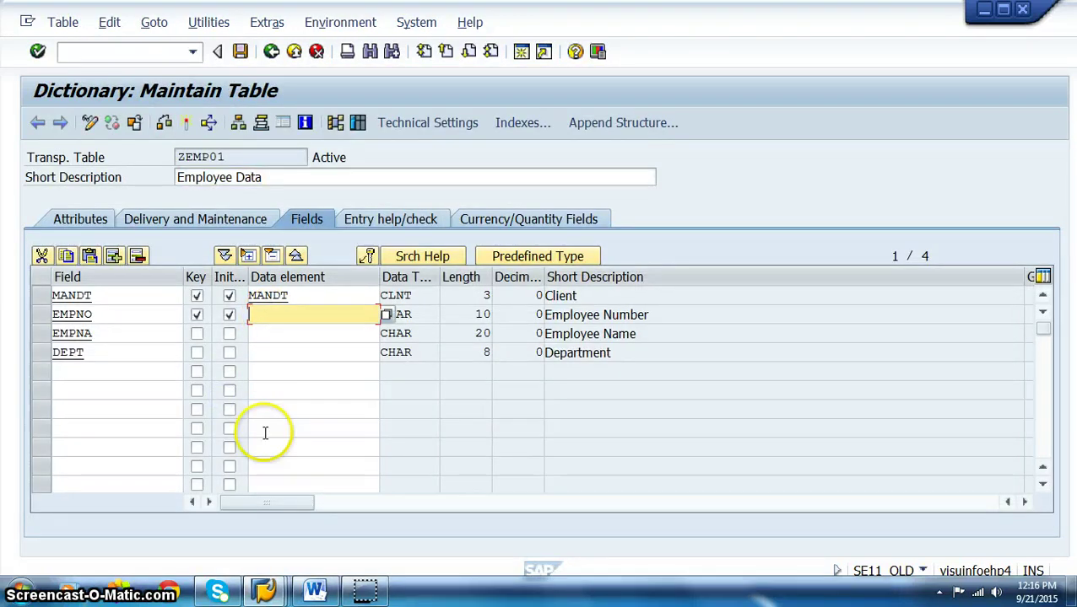
left_click(272, 51)
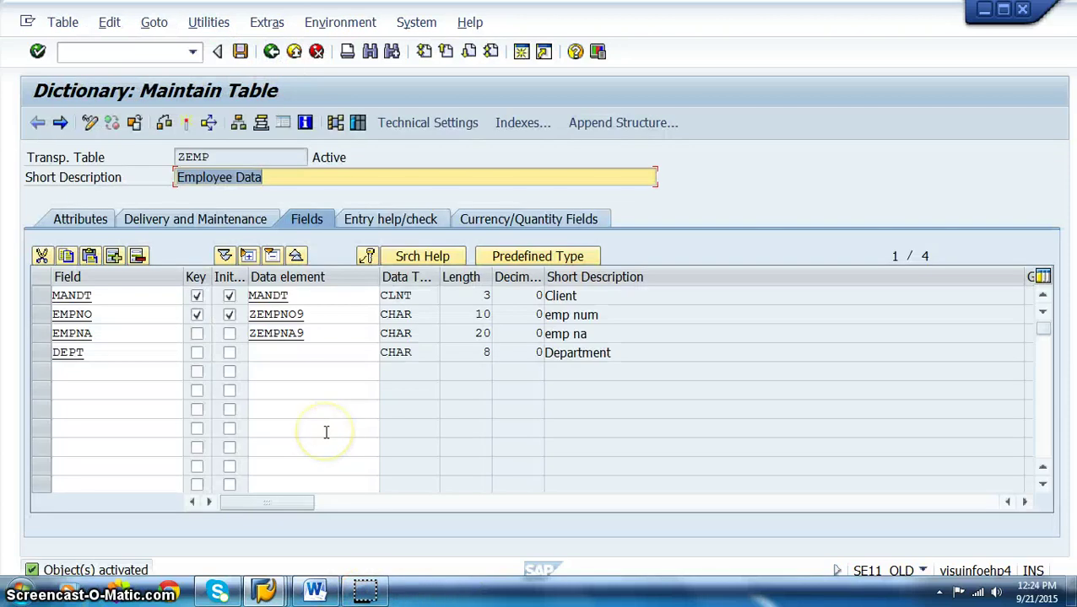
Inspect EMPNO's data element ZEMPNO9 and return to the ZEMP fields.
double_click(281, 314)
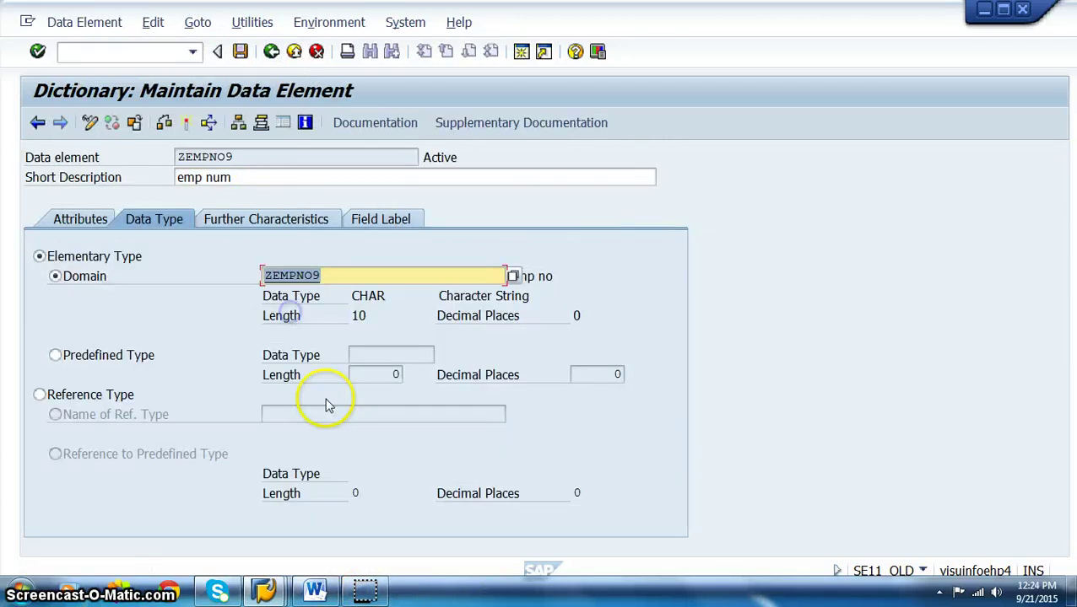
left_click(271, 52)
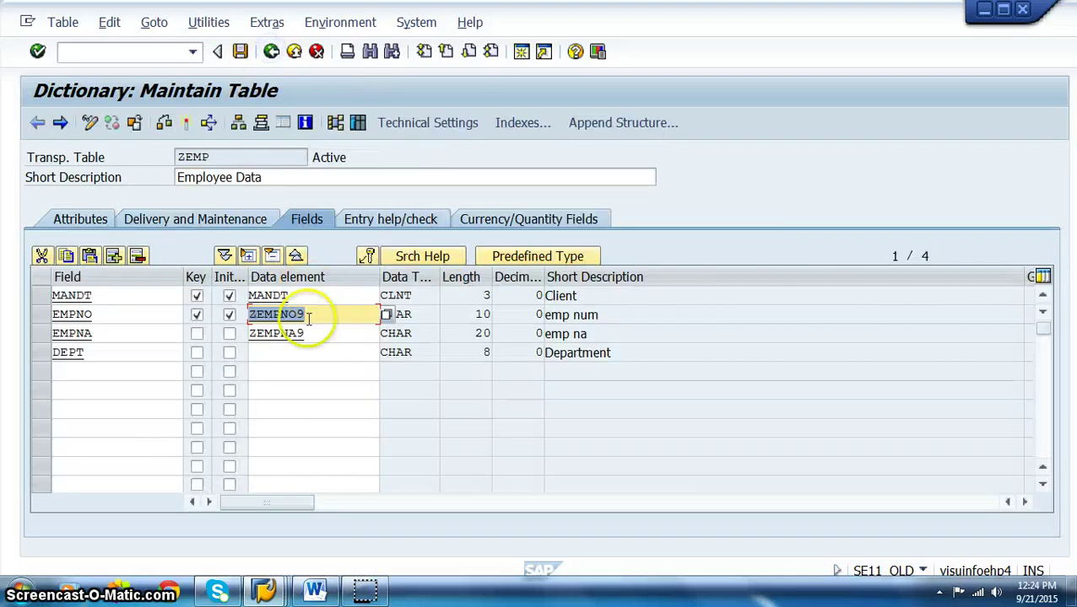
left_click(88, 315)
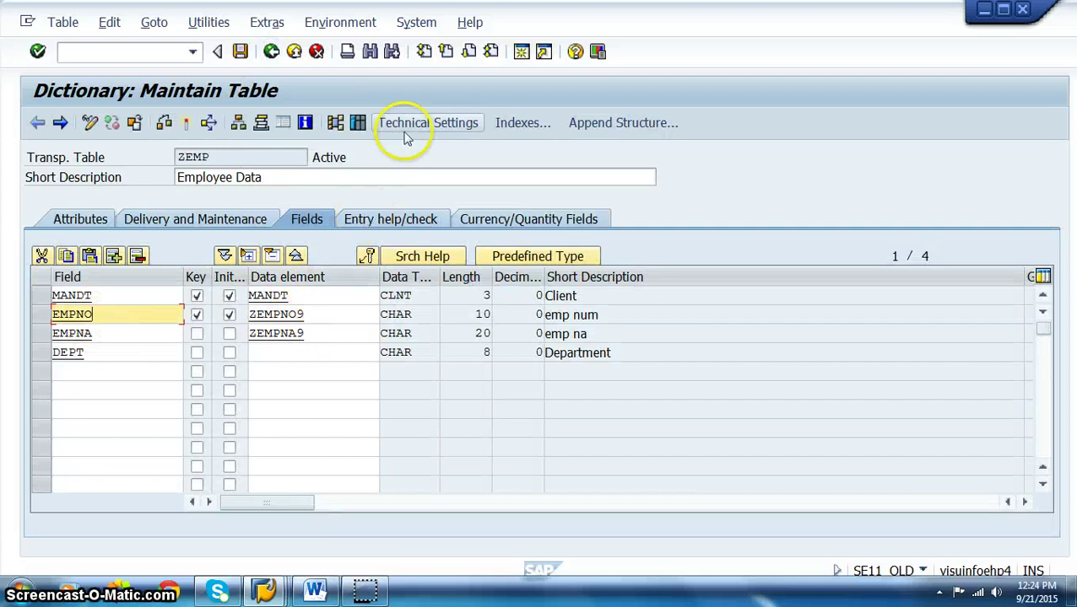
Display the three entries stored in ZEMP, then return to the table definition.
left_click(356, 123)
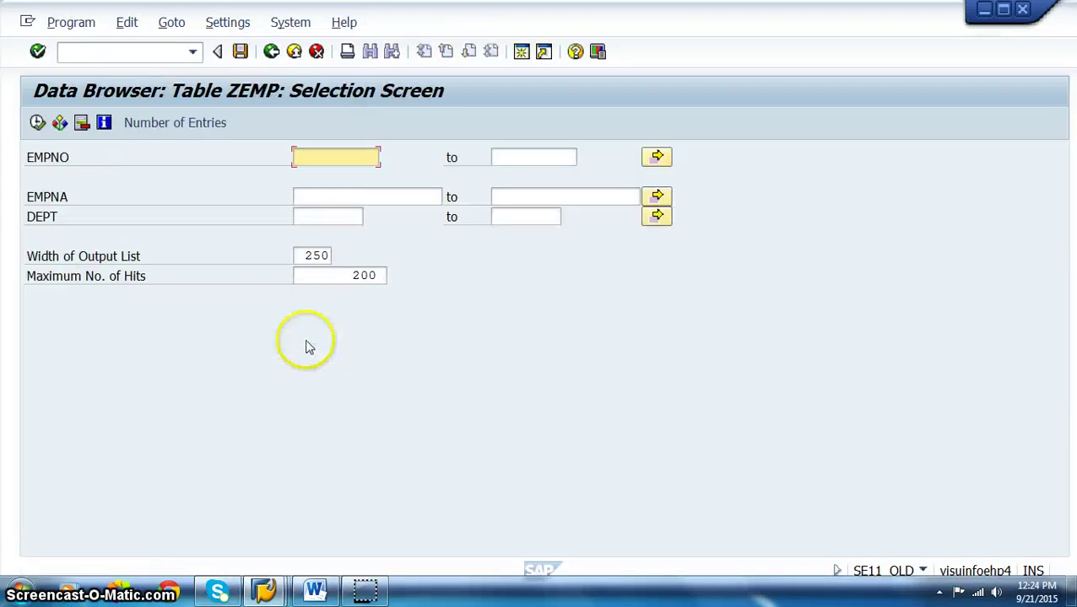
left_click(135, 120)
left_click(460, 383)
left_click(38, 122)
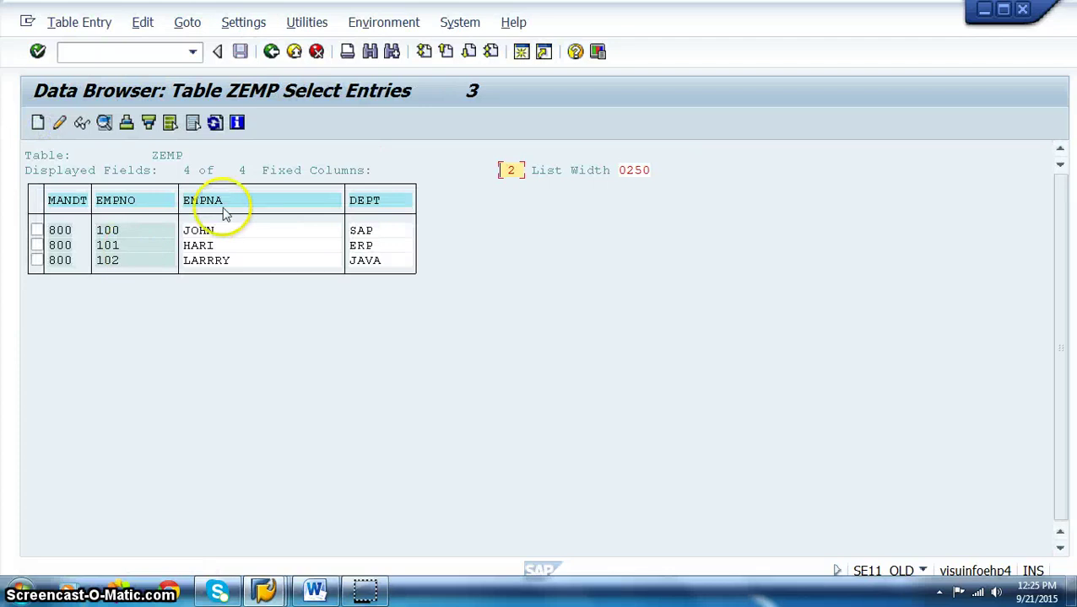
left_click(271, 51)
left_click(271, 52)
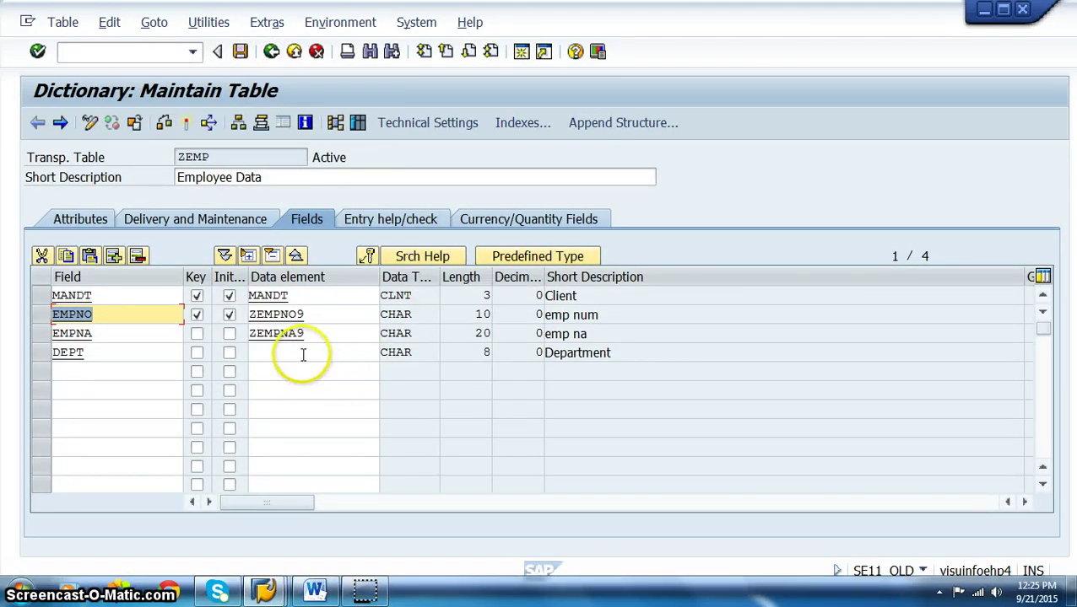
Point out ZEMP's DEPT, EMPNO and EMPNA fields.
left_click(80, 353)
left_click(104, 312)
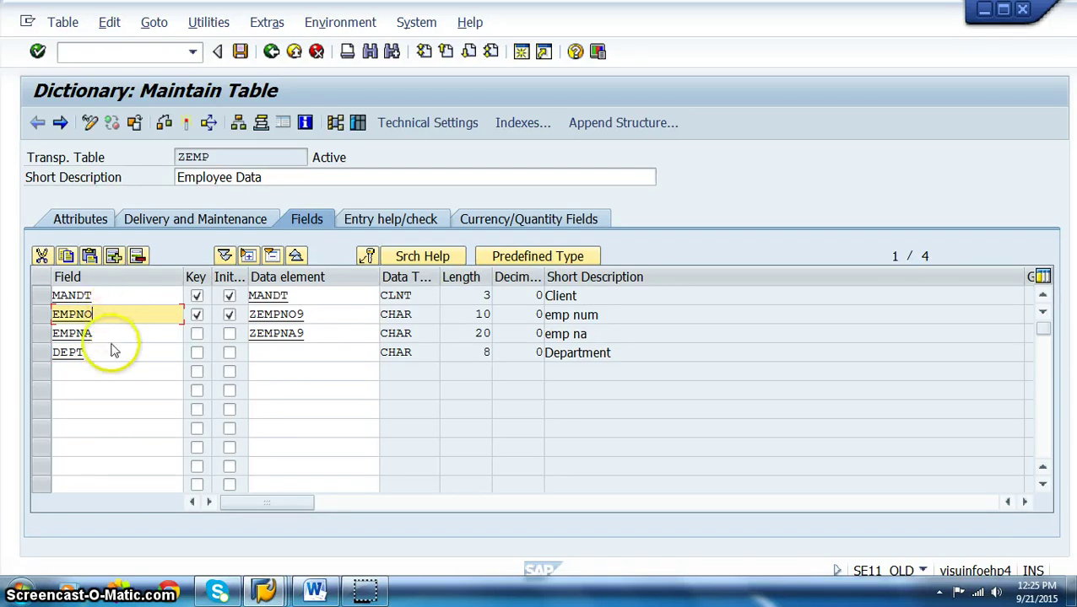
left_click(112, 335)
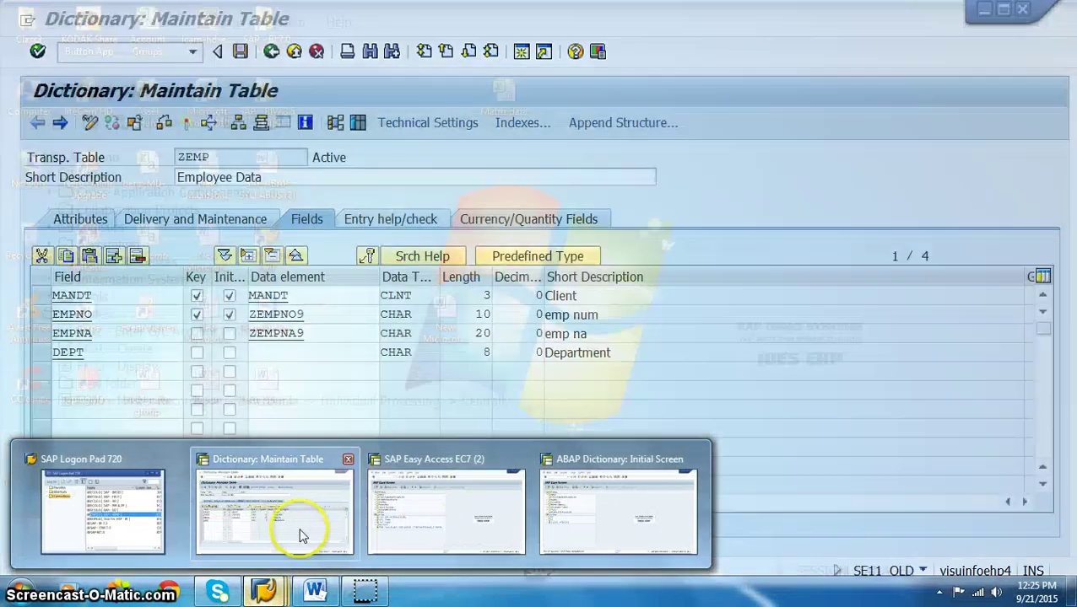
Start a new session running SE11 with Search help chosen as the object type.
left_click(301, 533)
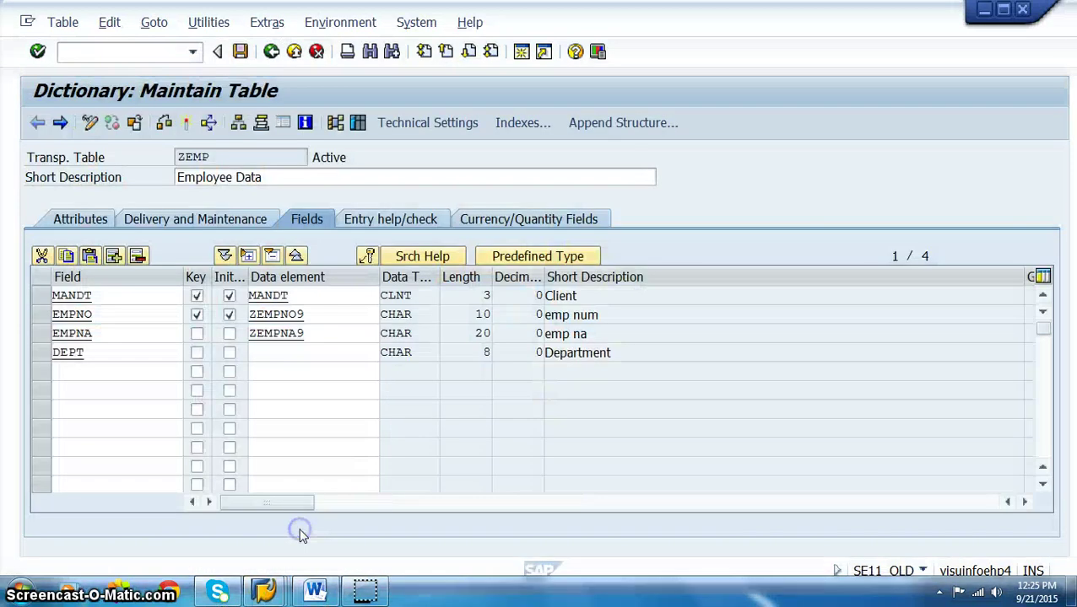
left_click(521, 52)
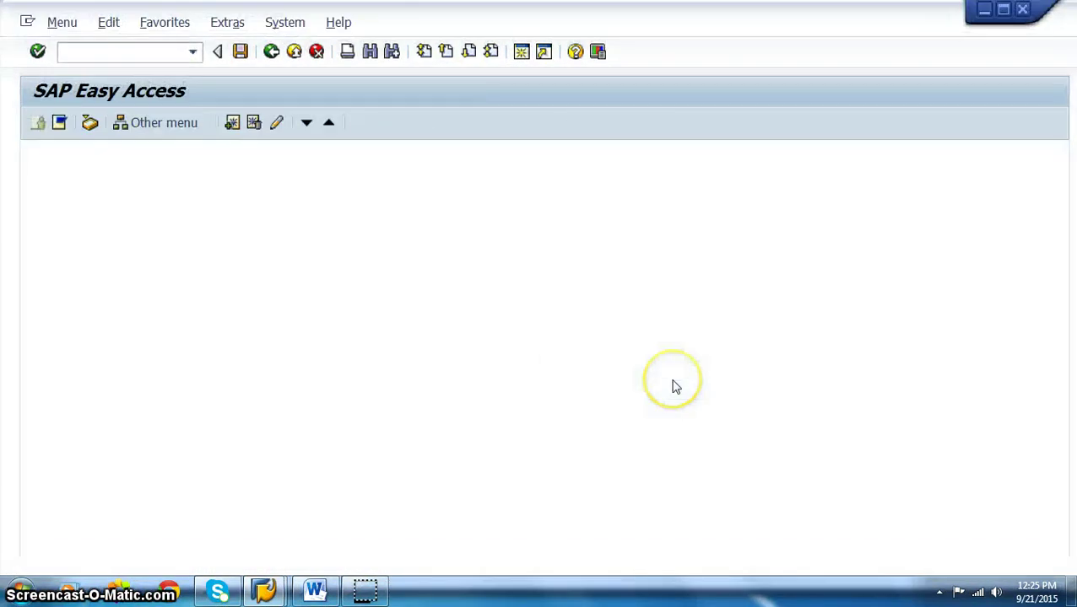
type("se11")
key("Return")
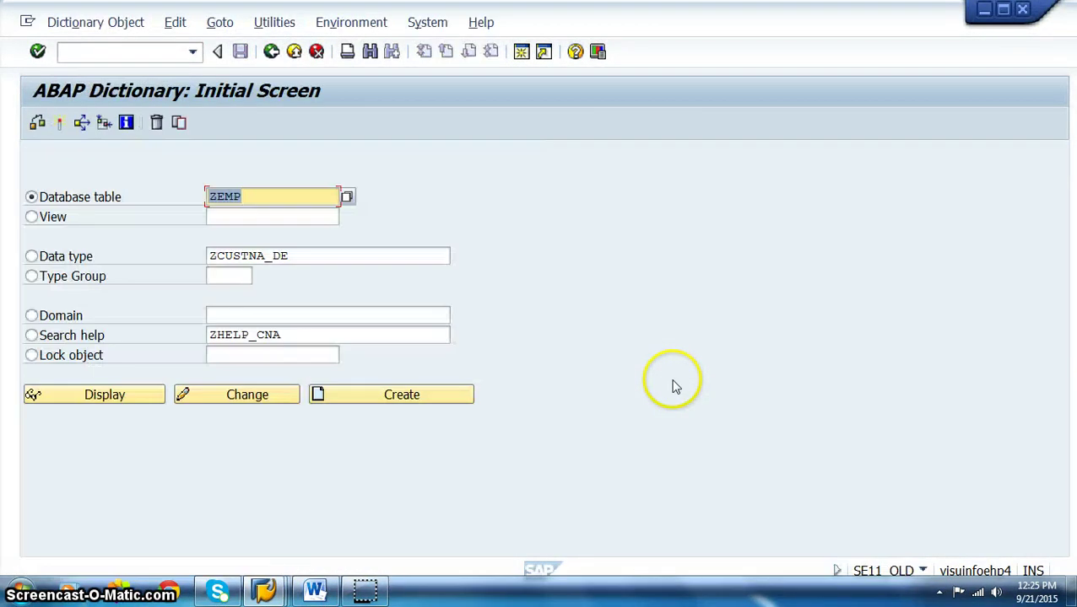
left_click(74, 335)
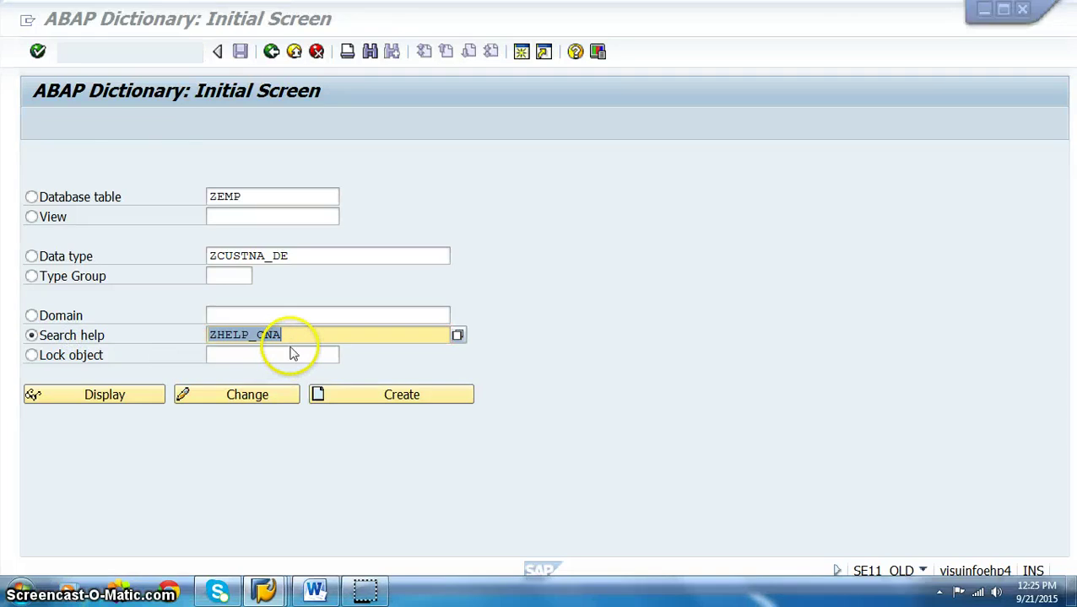
Create elementary search help ZHELP_ENO with short description 'Emp Number'.
key("alt+Tab")
key("alt+Tab")
type("z")
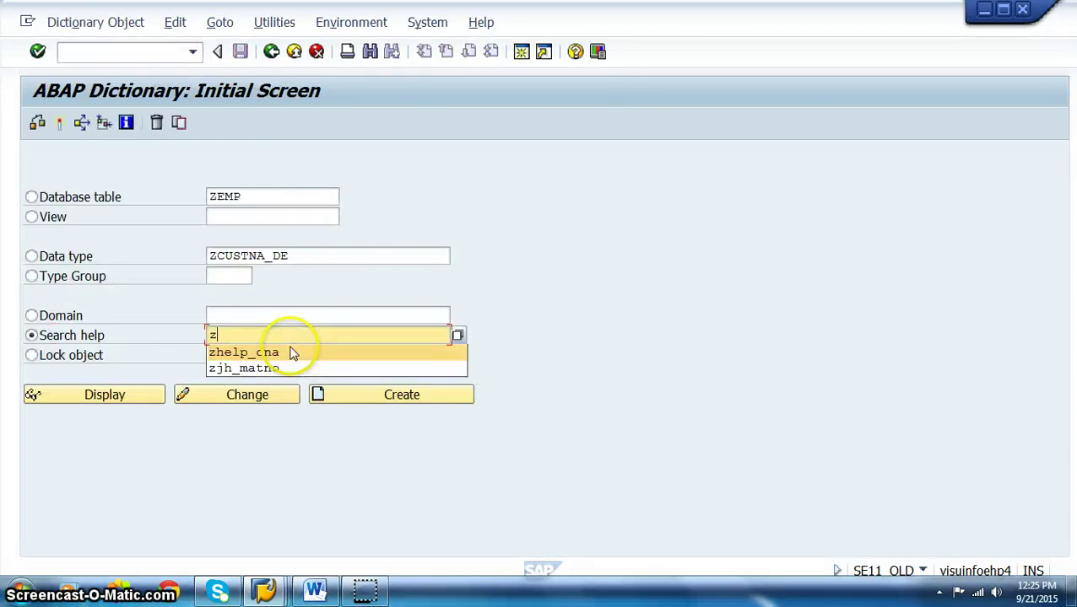
type("help_eno")
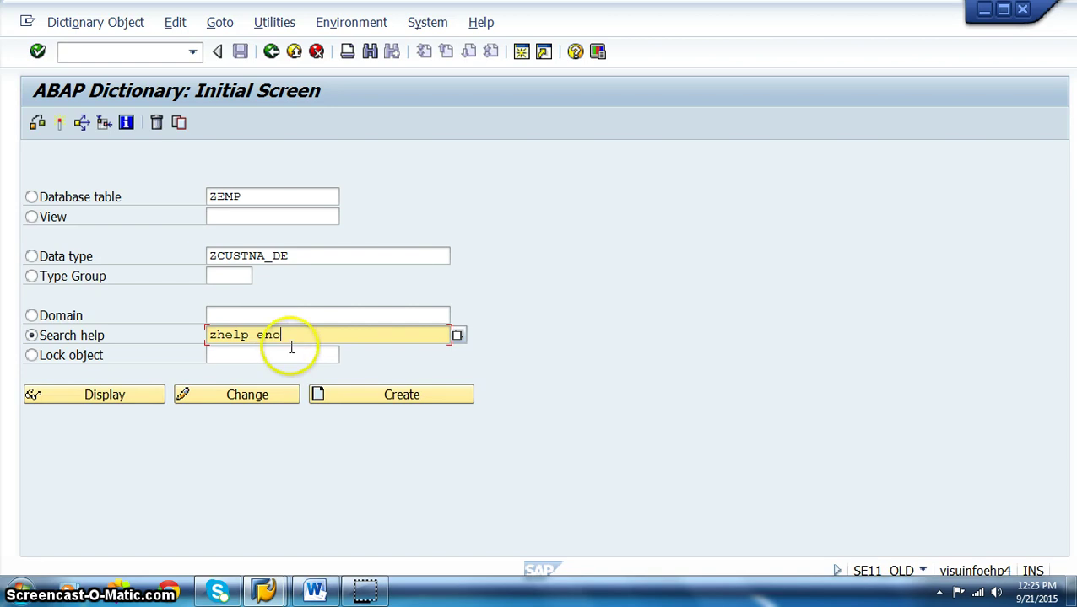
key("F5")
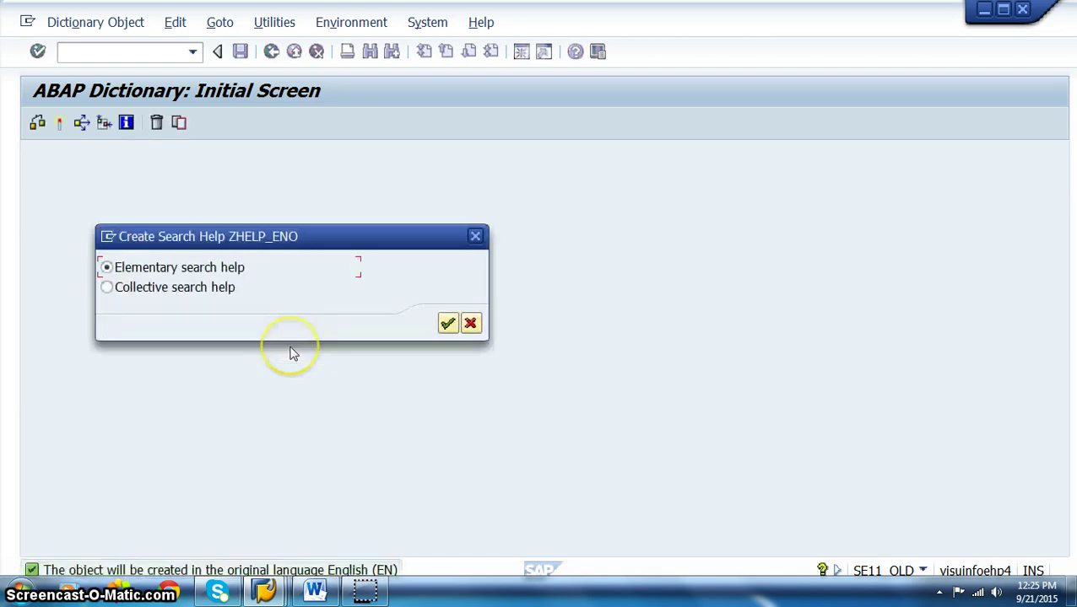
key("Return")
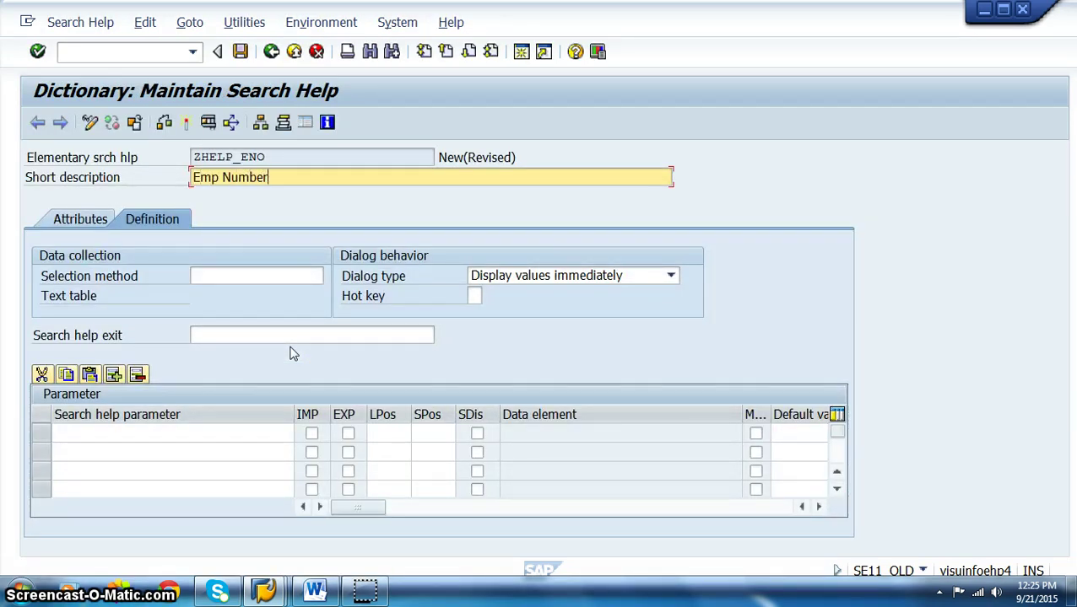
left_click(235, 276)
key("alt+Tab")
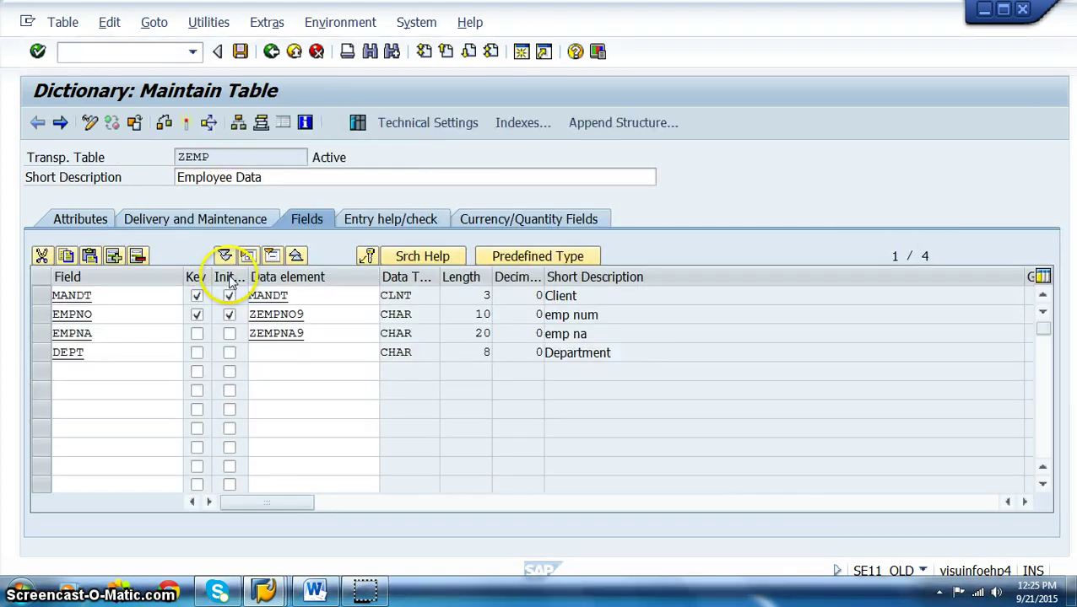
key("alt+Tab")
Set ZEMP as the selection method and add EMPNO and EMPNA as parameters.
left_click(239, 284)
type("zemp")
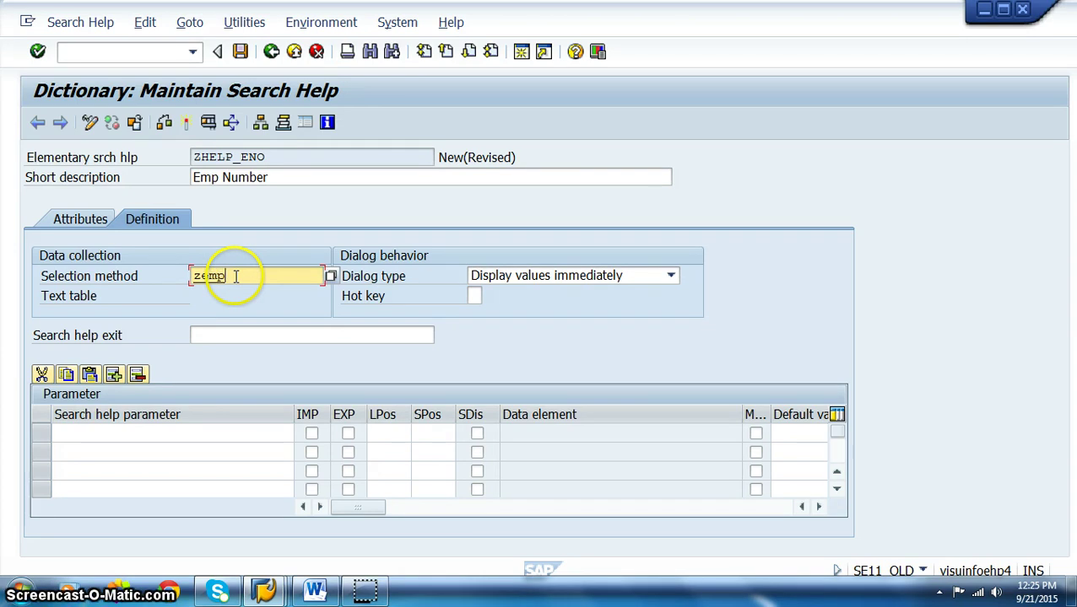
key("Return")
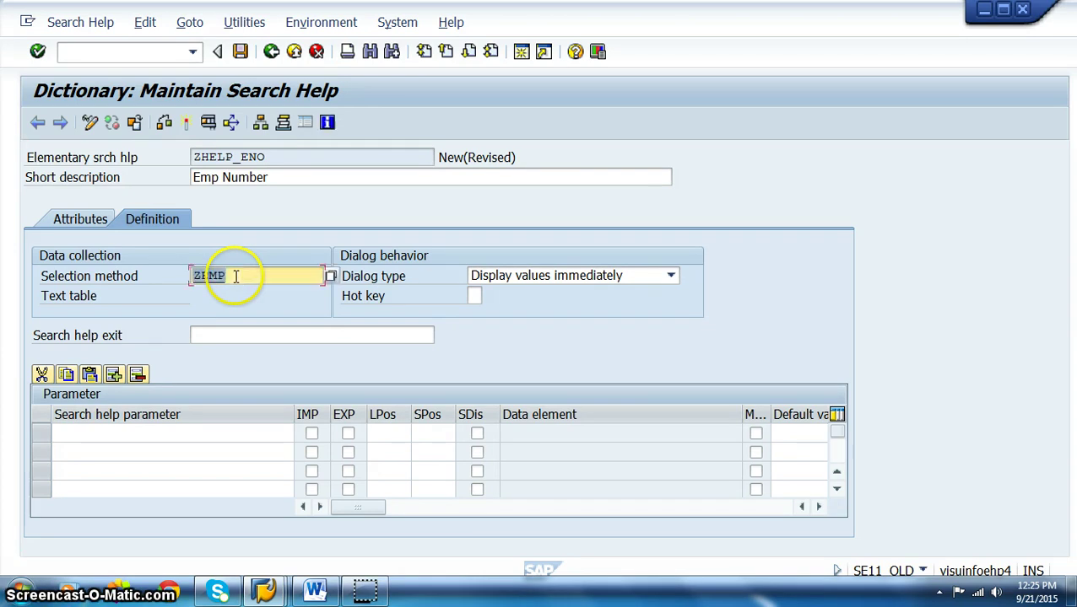
left_click(163, 431)
left_click(300, 432)
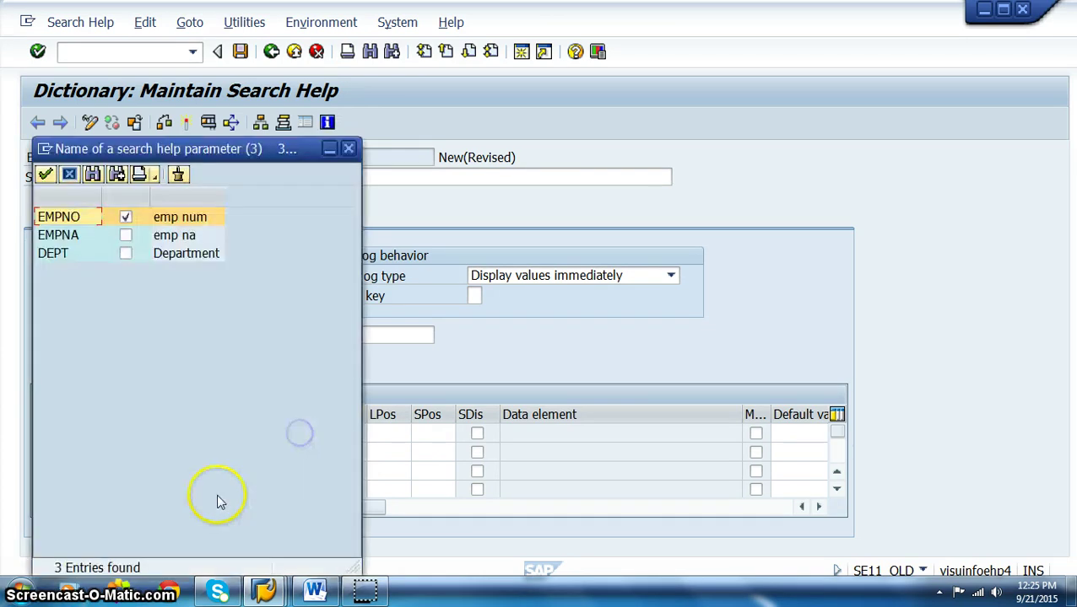
double_click(86, 221)
left_click(156, 448)
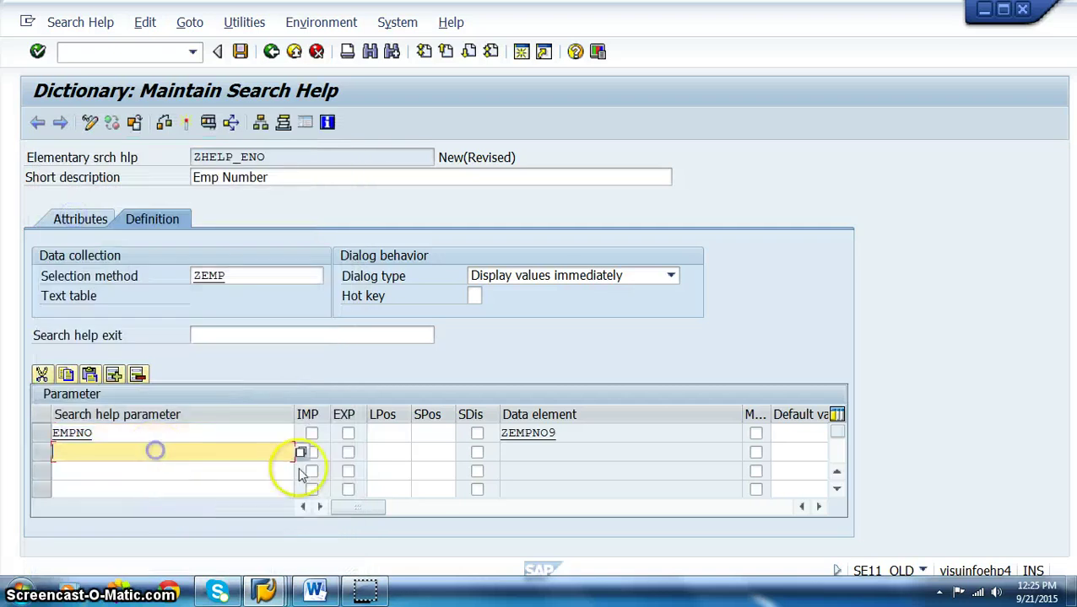
left_click(303, 456)
double_click(53, 233)
Mark EMPNO as import and EMPNA as export, with list/screen positions 1, 2 and 3.
left_click(312, 434)
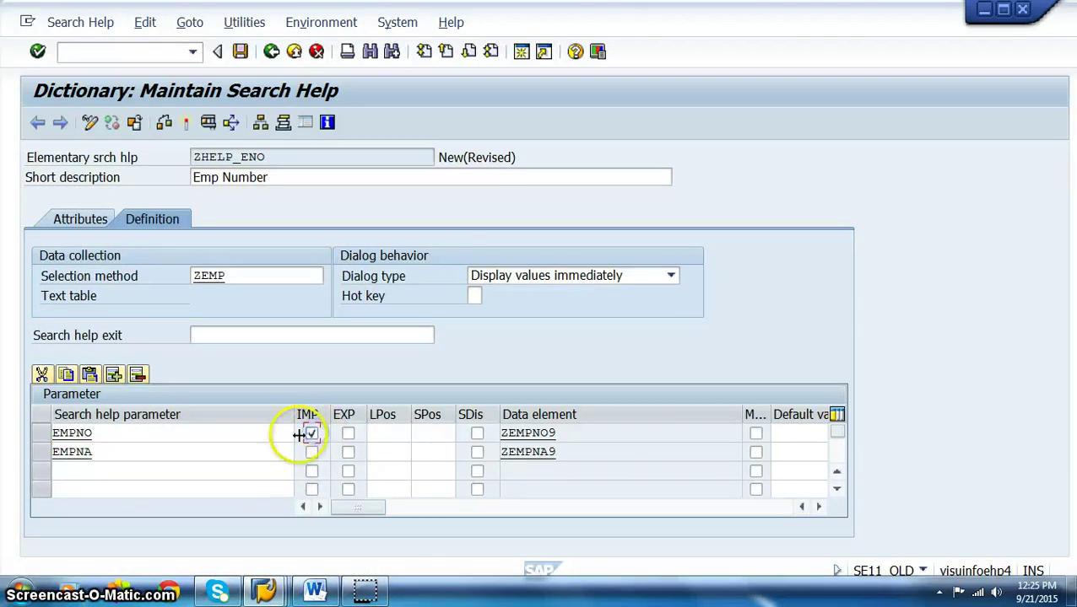
left_click(349, 454)
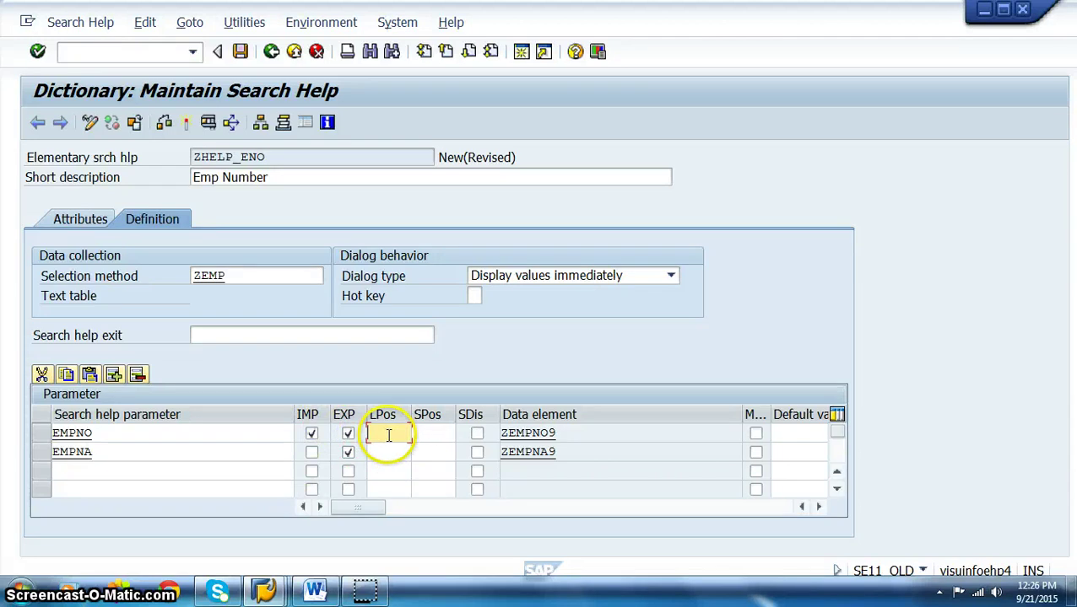
type("1")
left_click(439, 434)
type("2")
left_click(375, 453)
type("3")
left_click(436, 452)
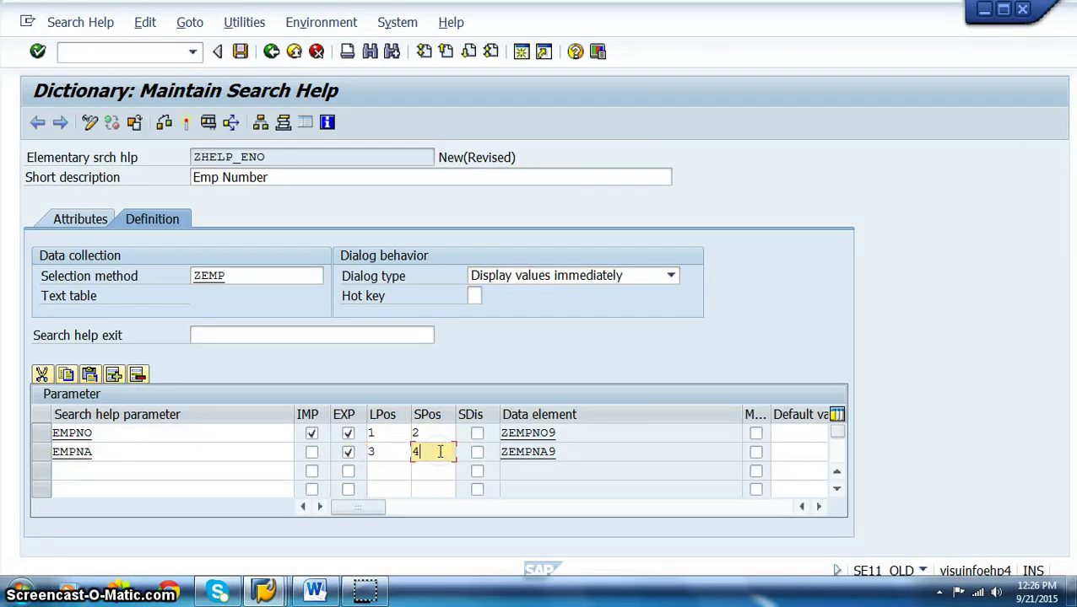
Save ZHELP_ENO as a local object, activate it, and return to the initial screen.
left_click(241, 51)
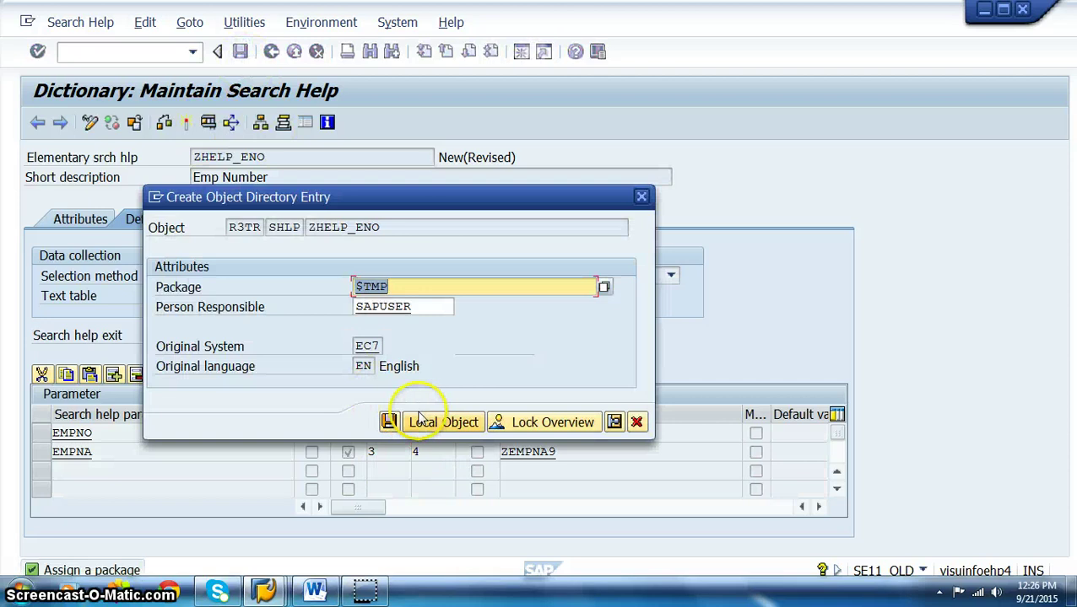
left_click(440, 424)
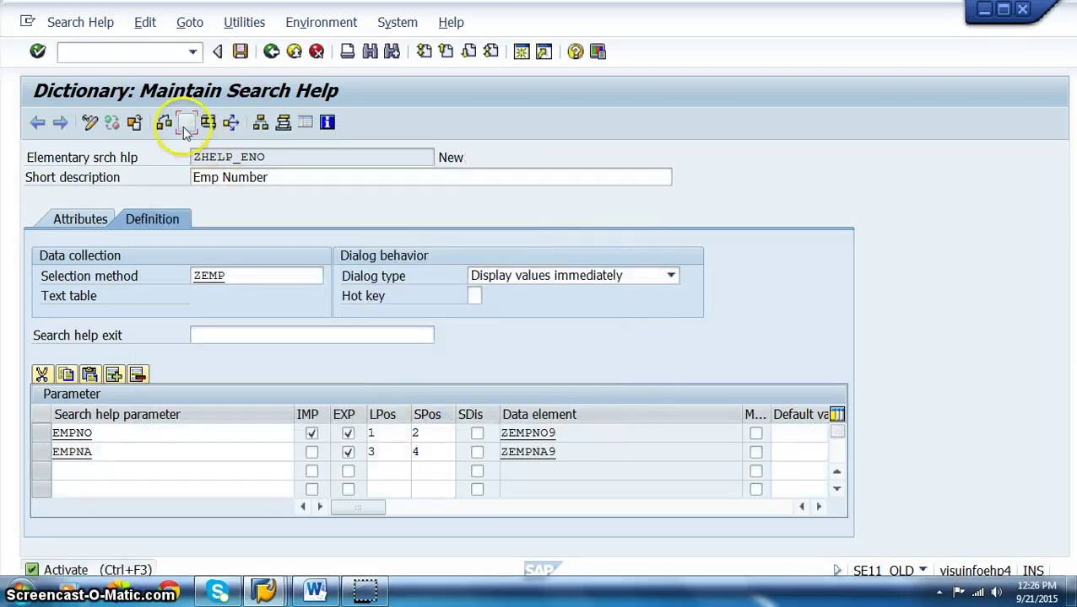
left_click(186, 122)
key("Return")
left_click(270, 52)
left_click(304, 335)
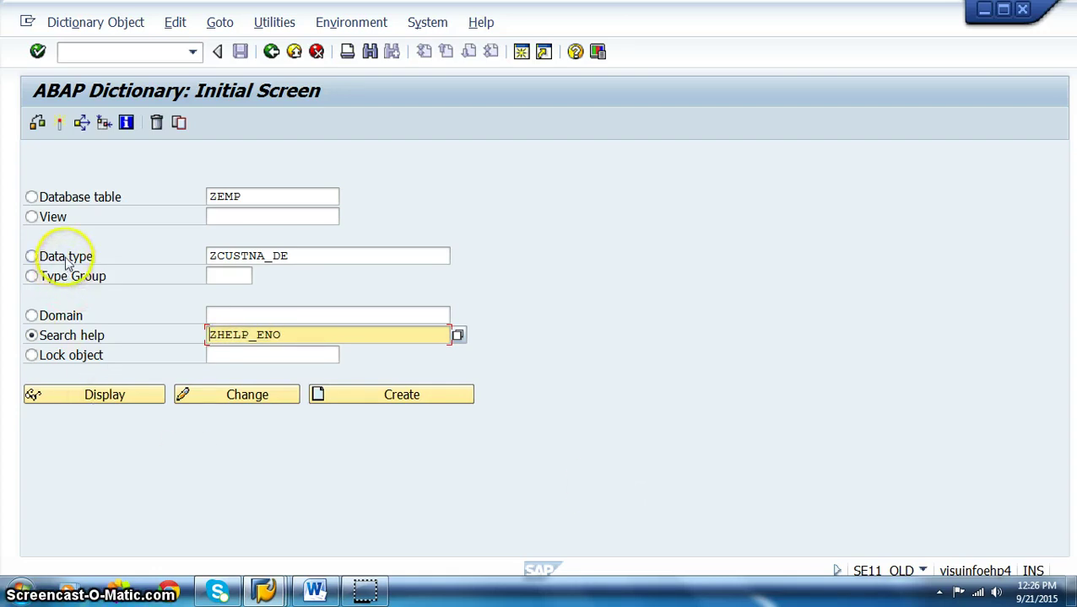
Review data element ZCUSTNA_DE's search help settings as a reference.
left_click(31, 256)
left_click(227, 394)
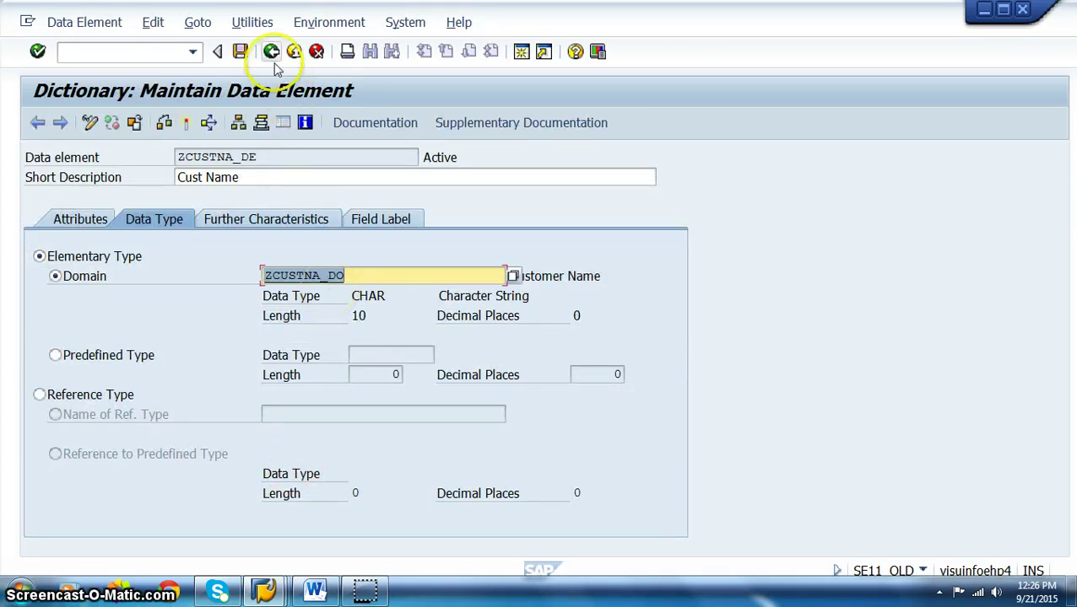
left_click(250, 222)
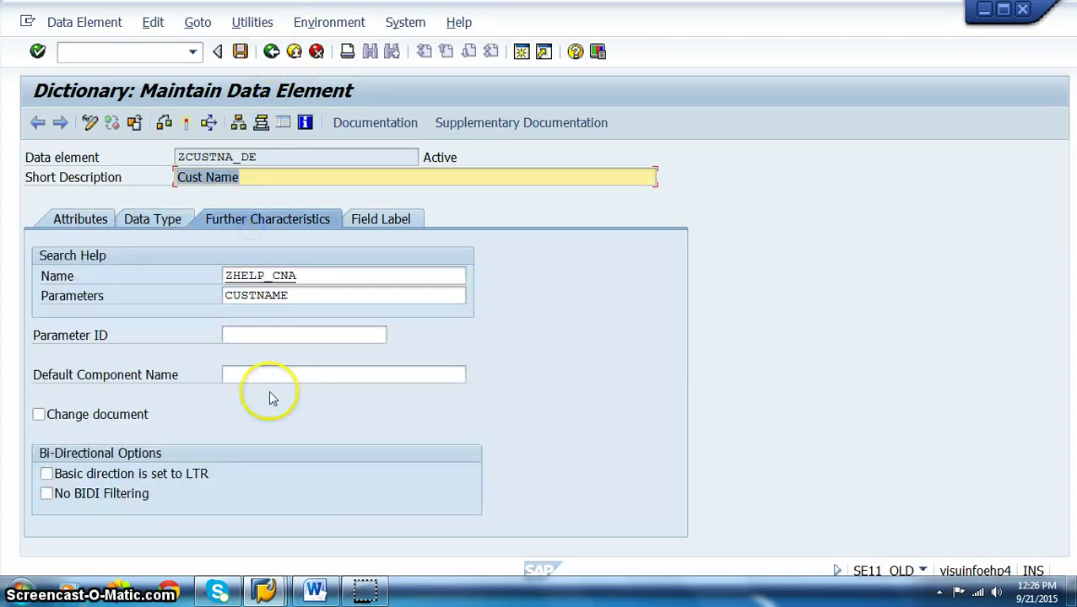
left_click(270, 51)
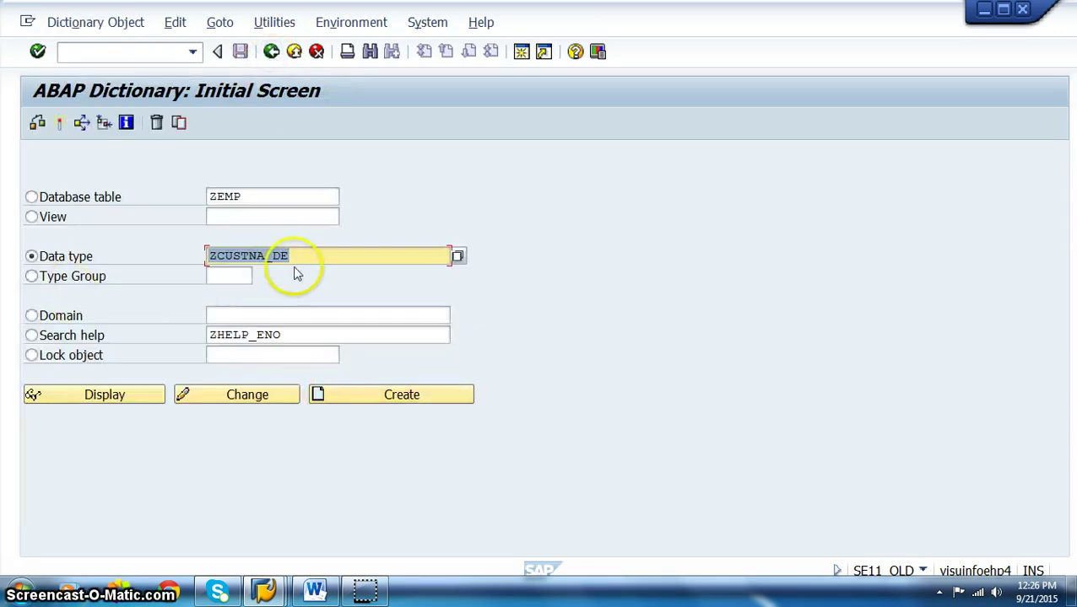
key("BackSpace")
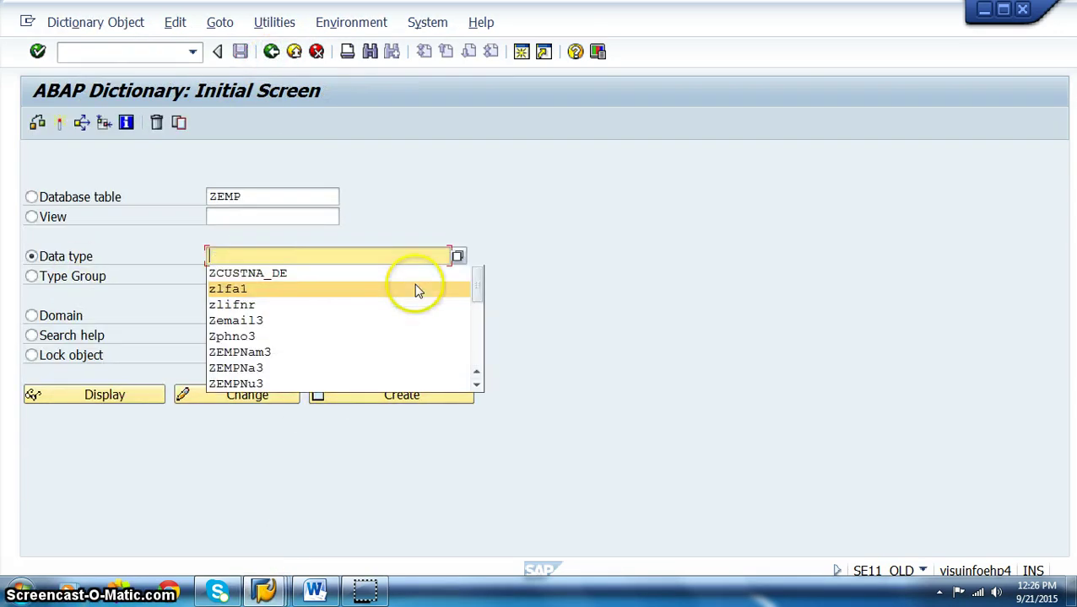
Open table ZEMP in change mode and drill into data element ZEMPNO9.
left_click(85, 196)
left_click(239, 395)
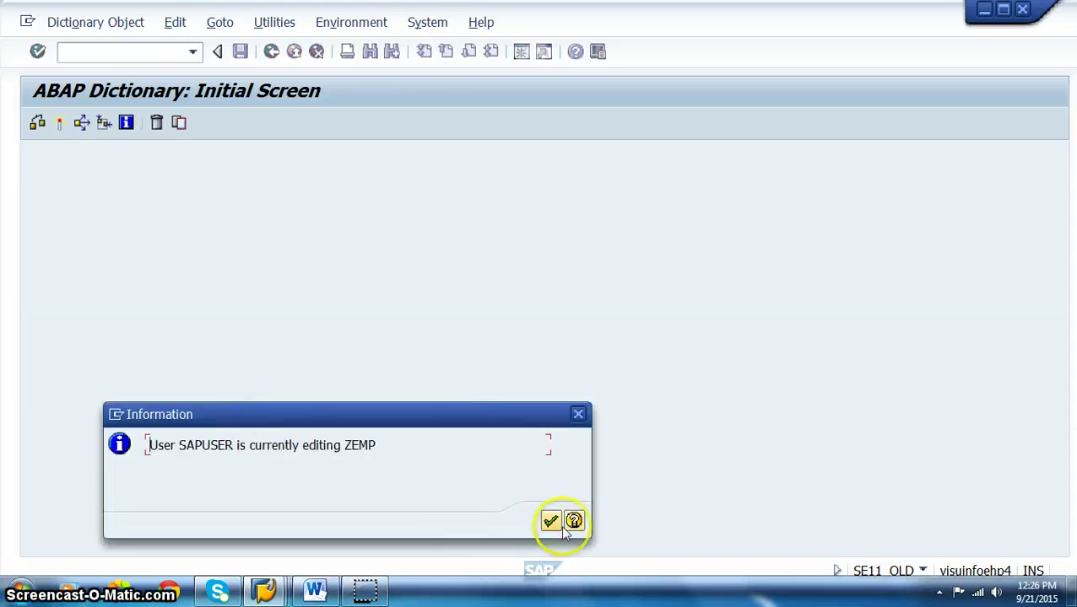
left_click(562, 524)
left_click(291, 314)
double_click(291, 314)
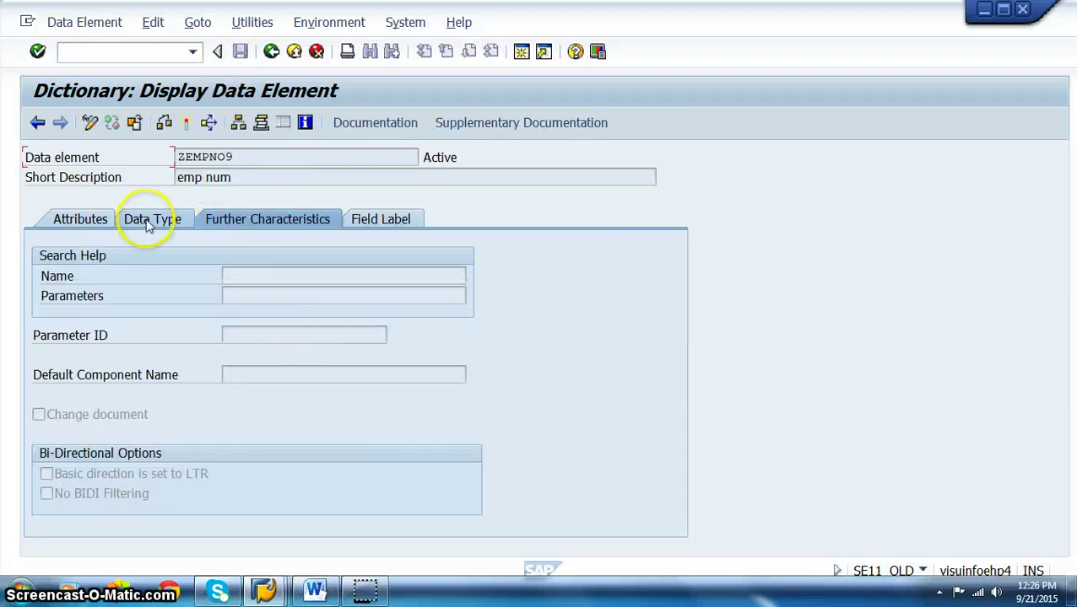
Assign search help ZHELP_ENO with parameter EMPNO to ZEMPNO9 and activate it.
left_click(89, 122)
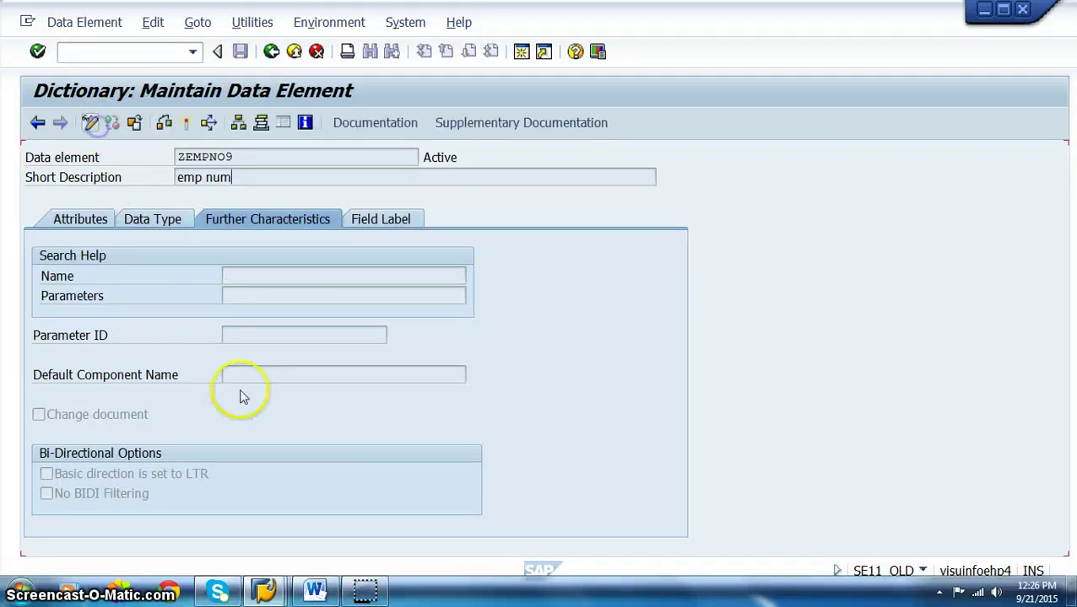
left_click(243, 279)
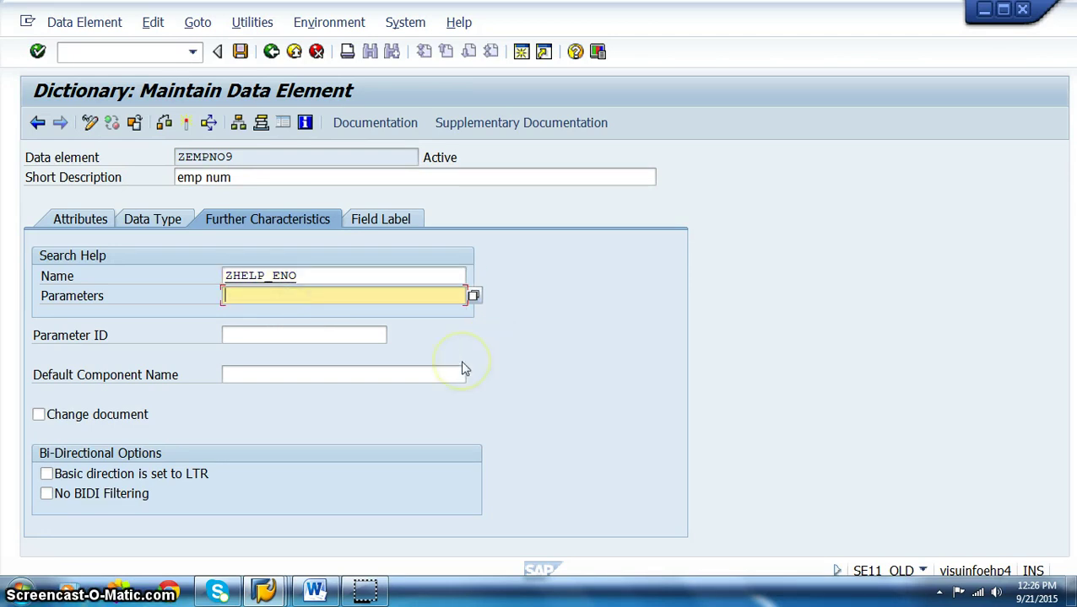
left_click(473, 296)
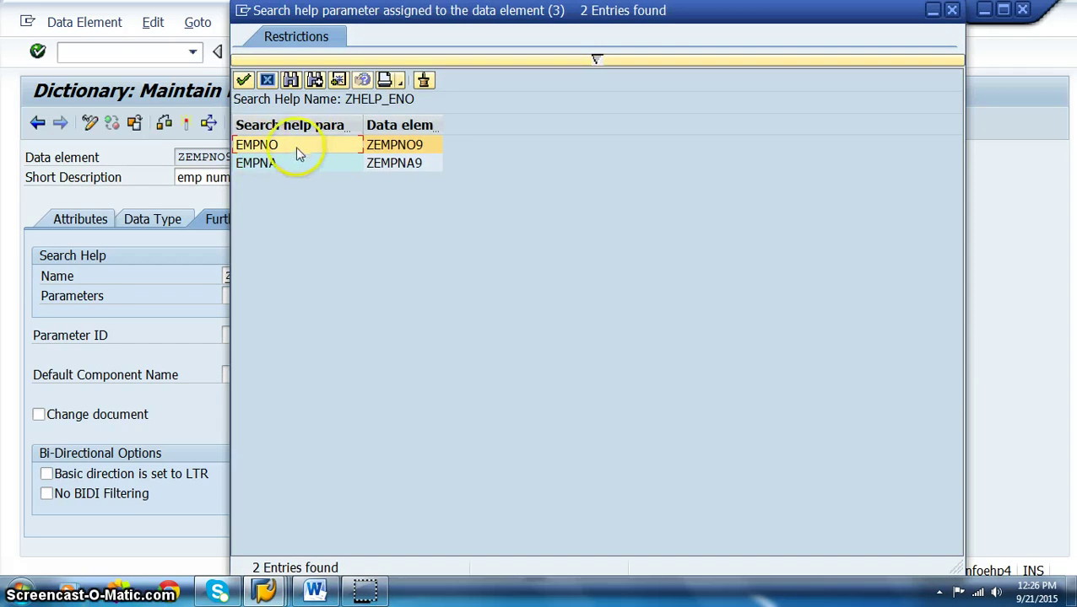
double_click(297, 148)
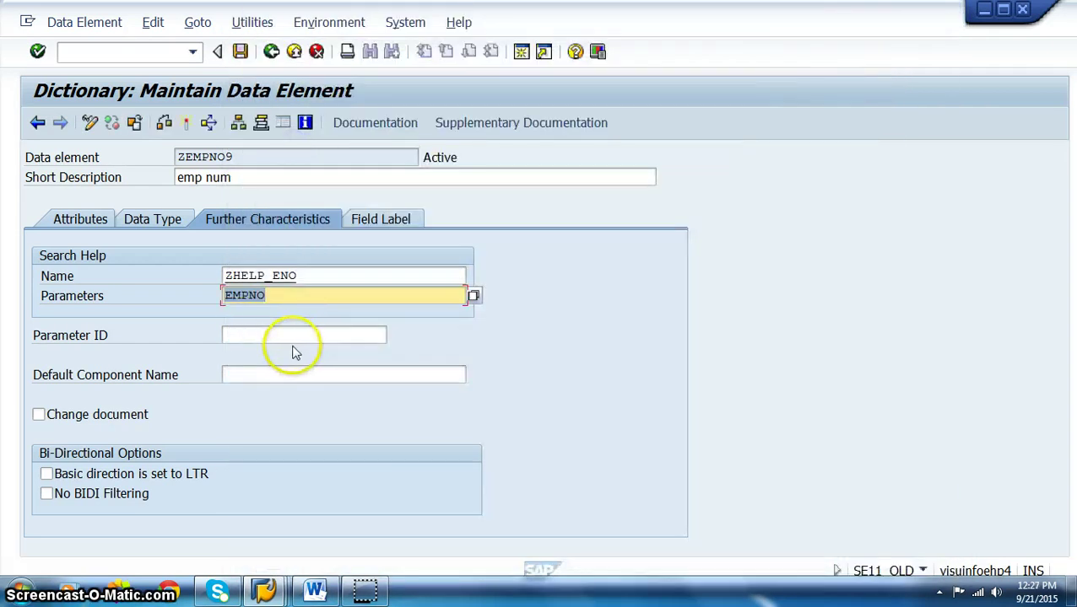
left_click(186, 124)
left_click(830, 559)
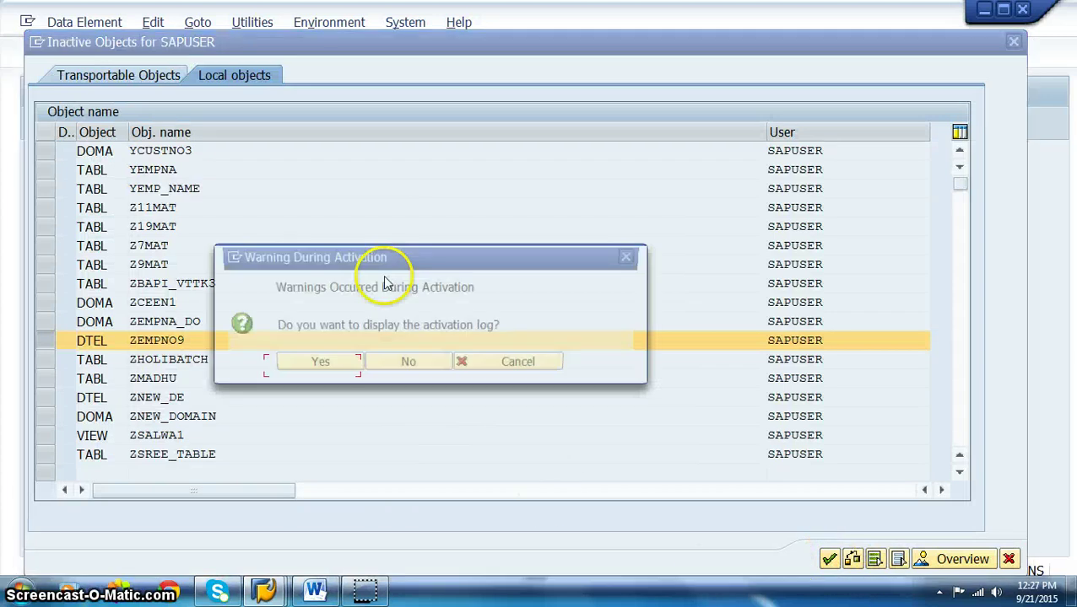
left_click(313, 364)
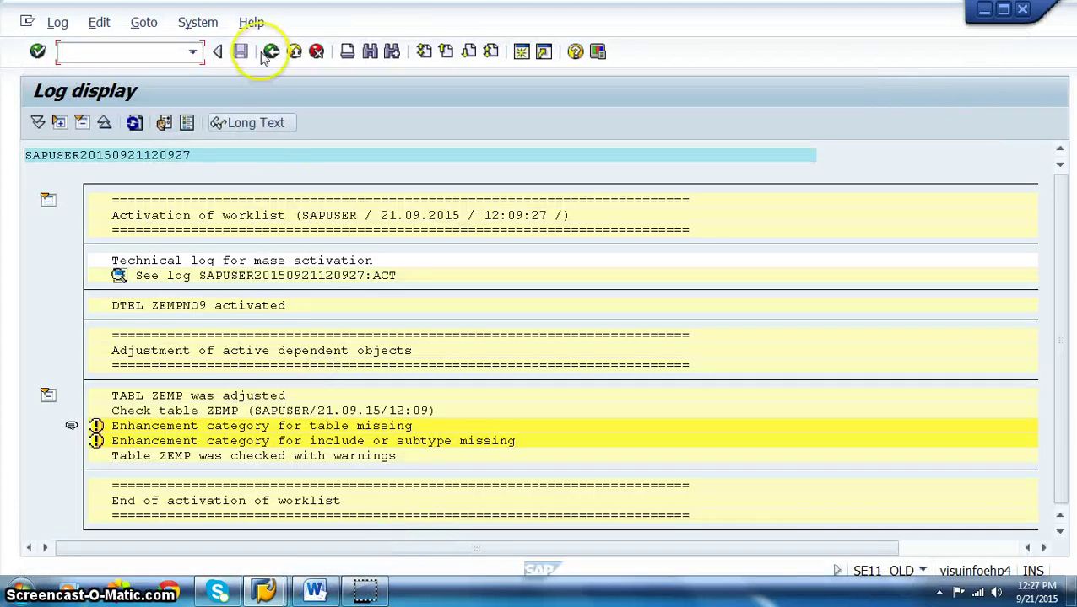
left_click(271, 52)
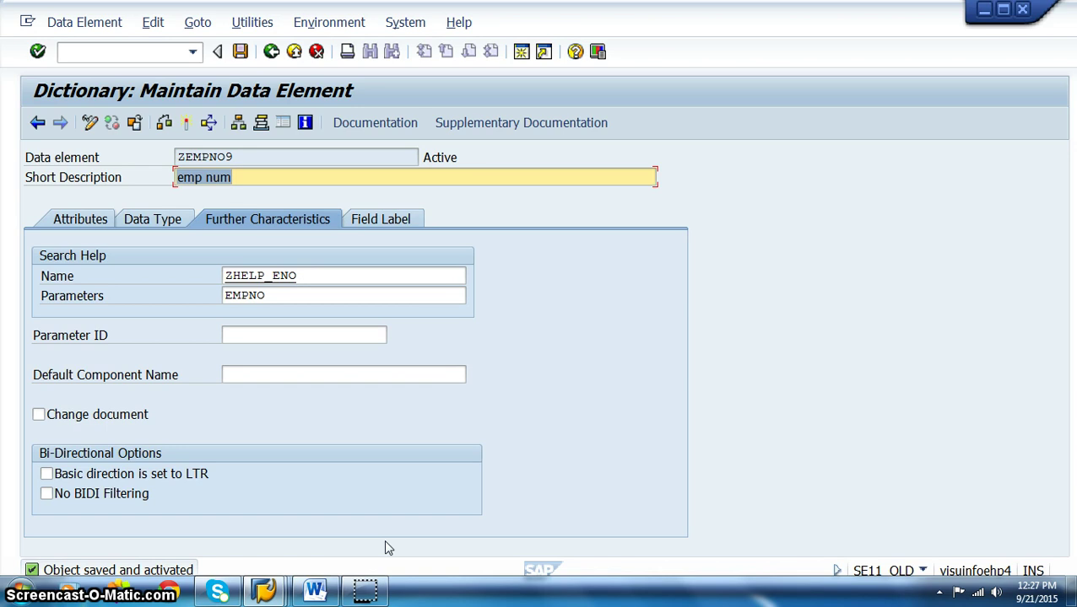
Check that EMPNO value help on ZEMP's Data Browser lists employees 100, 101 and 102.
left_click(285, 276)
left_click(271, 51)
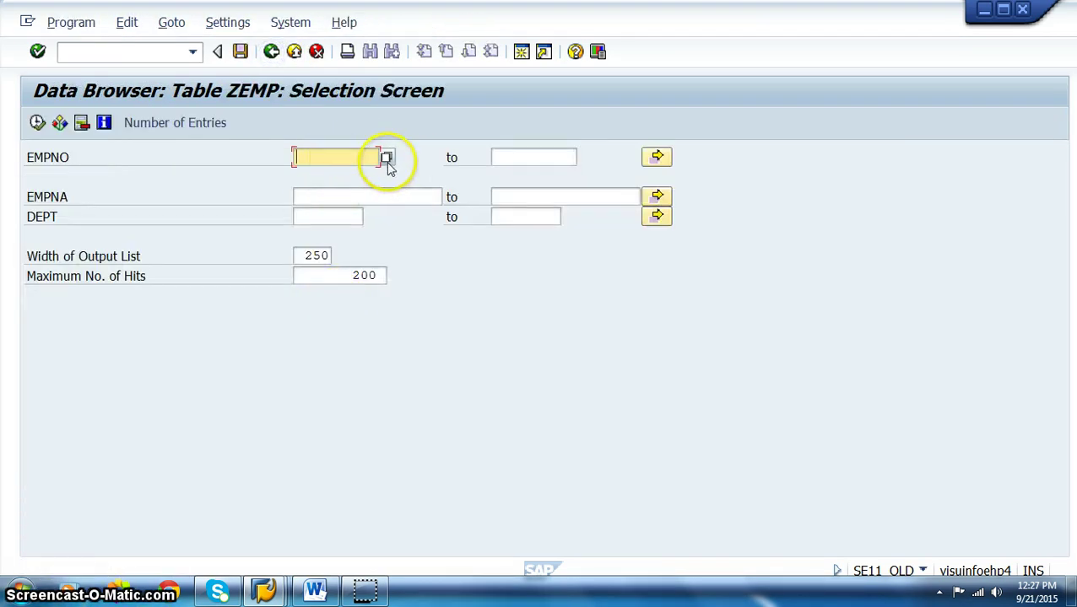
left_click(387, 159)
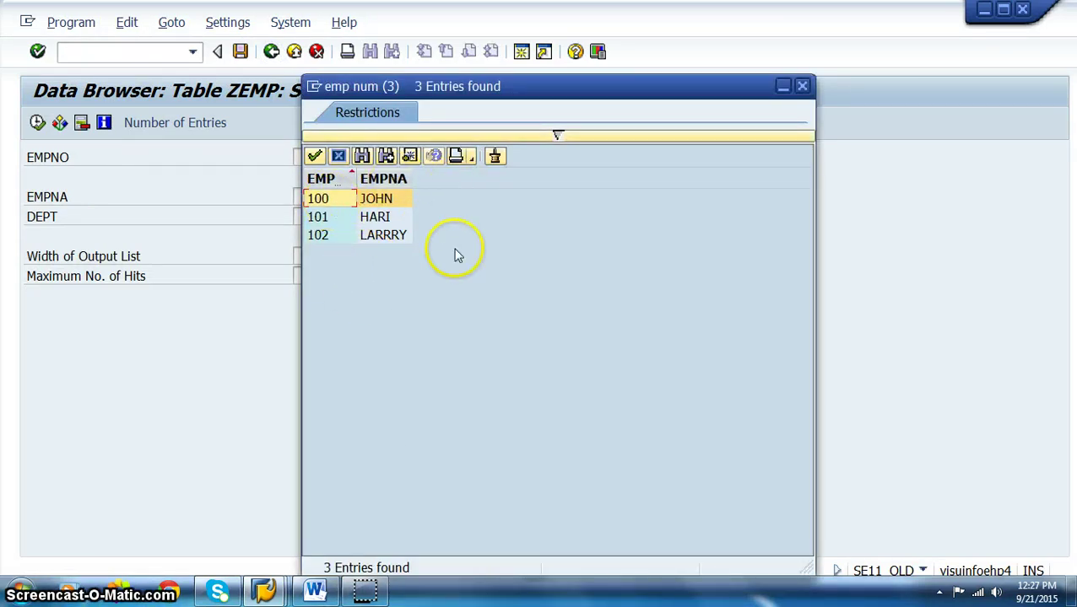
left_click(801, 86)
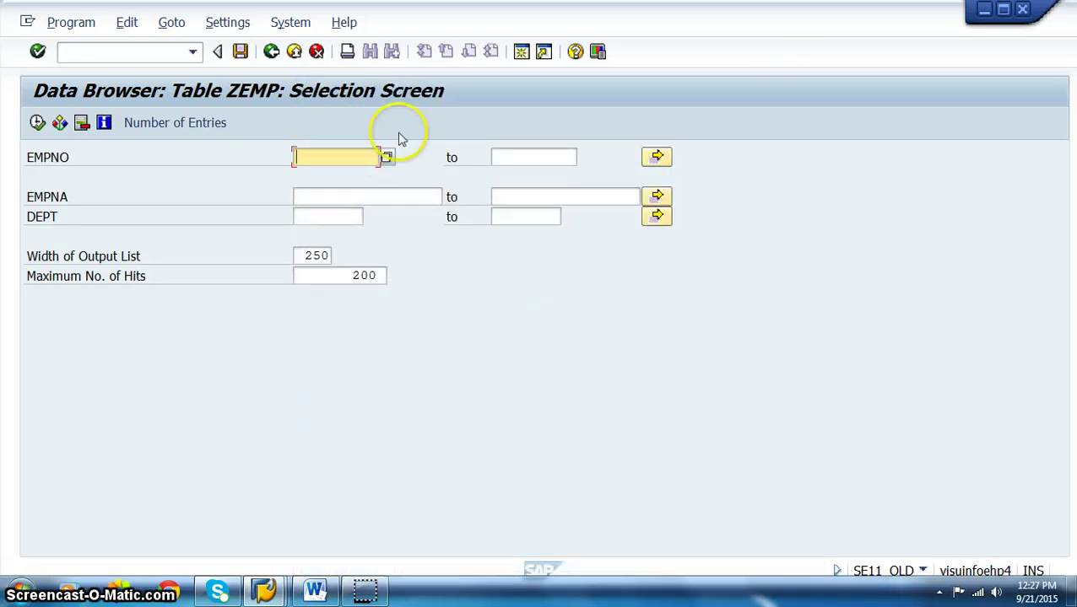
left_click(411, 197)
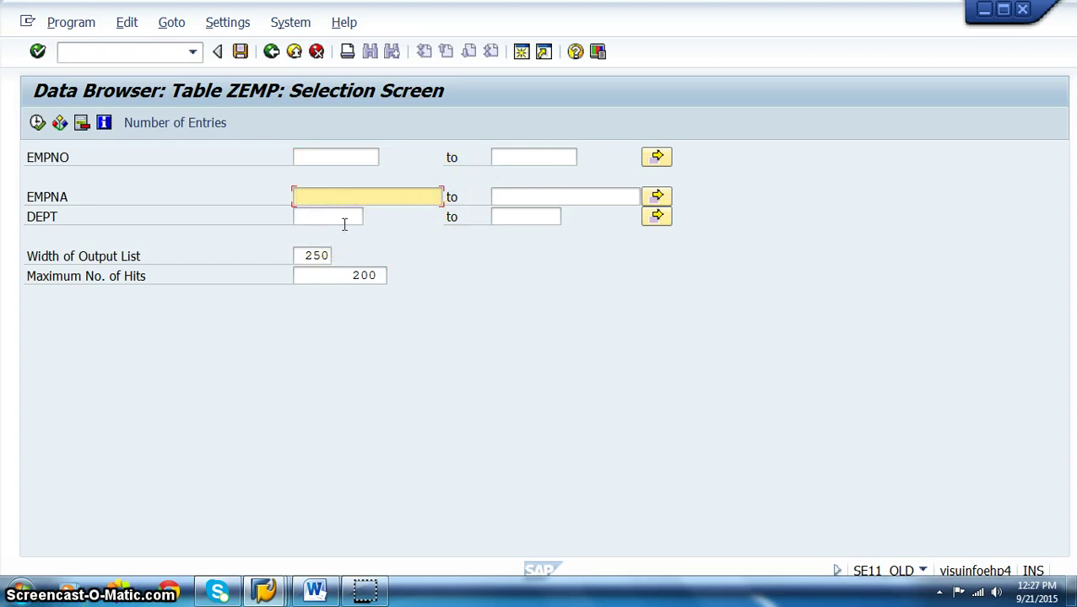
Back out to the SAP menu and rerun SE11 from recent transactions.
left_click(271, 51)
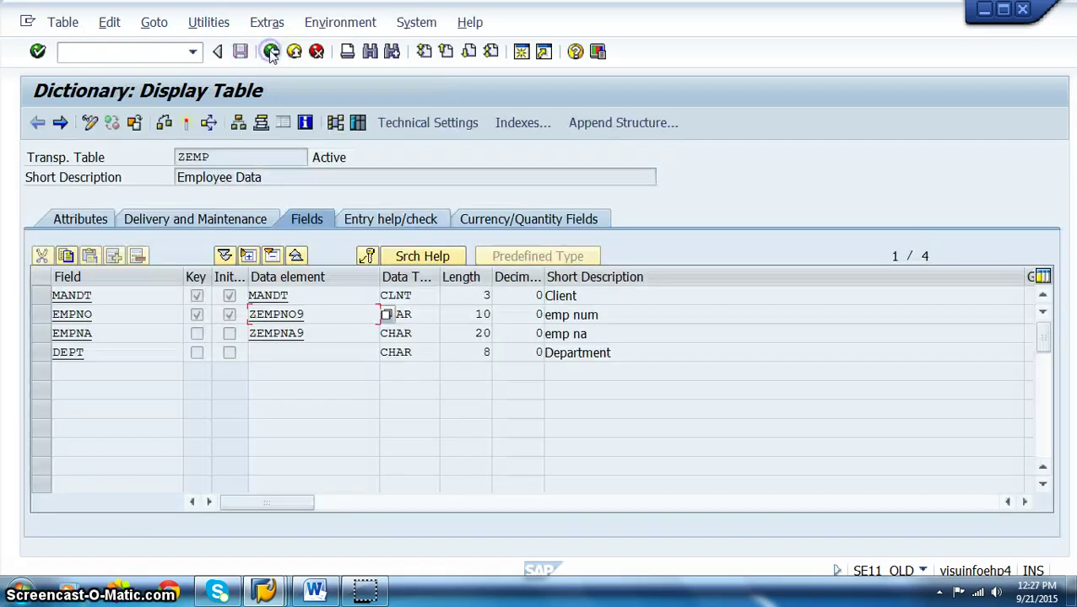
left_click(271, 52)
left_click(271, 51)
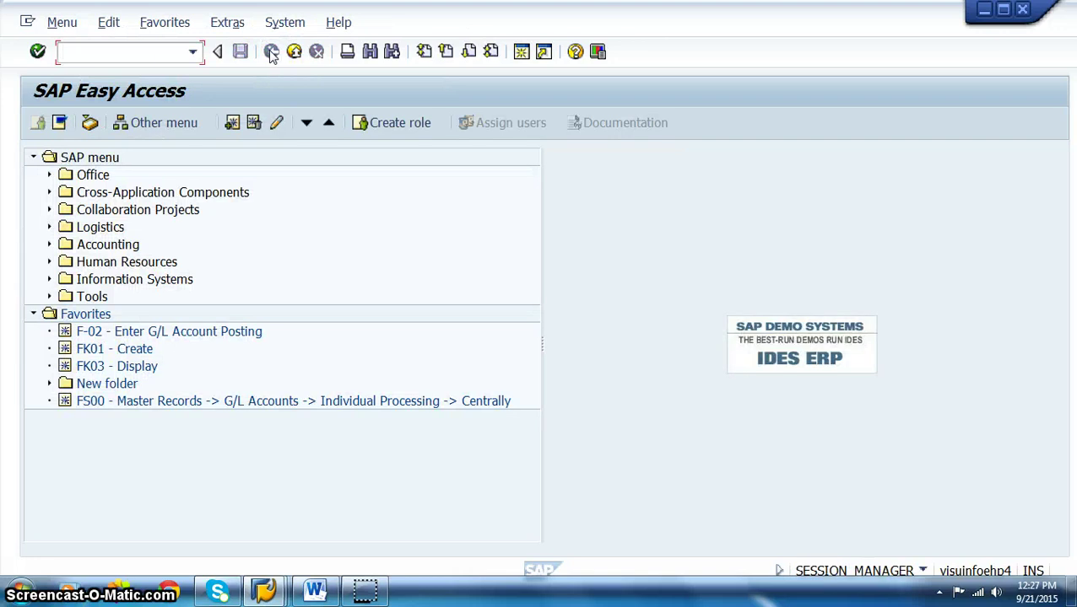
left_click(192, 51)
left_click(120, 72)
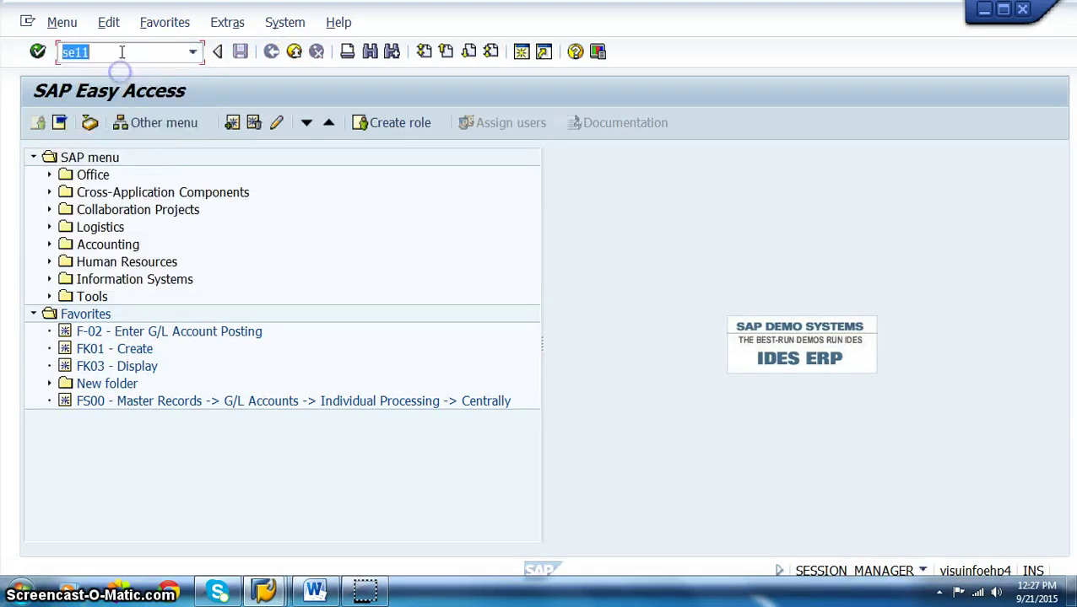
key("Return")
Select search help ZHELP_ENO and open it for change.
left_click_drag(295, 335, 213, 335)
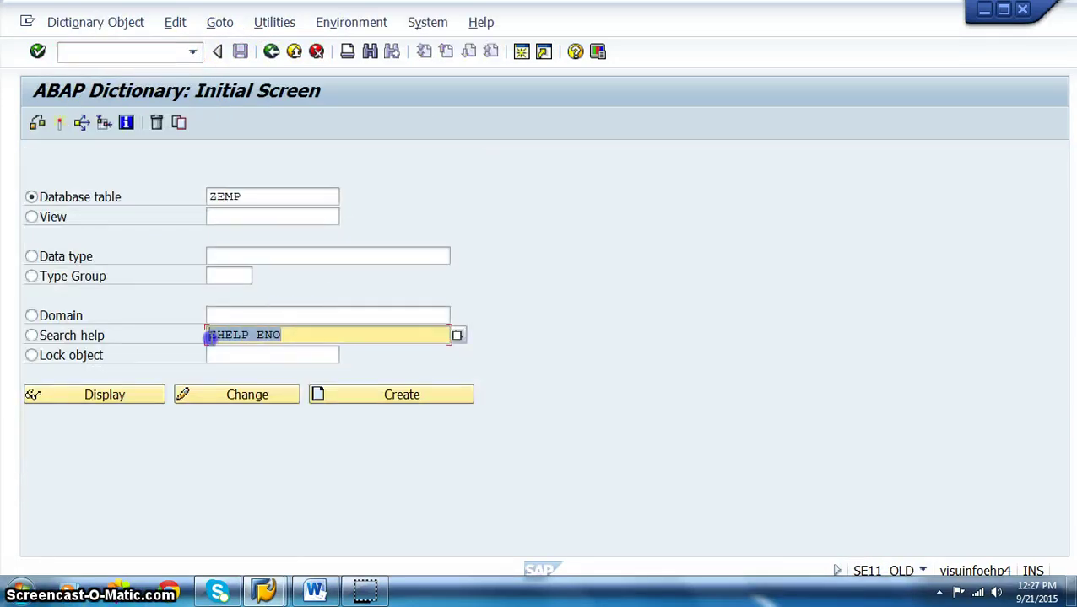
left_click(86, 255)
left_click(235, 255)
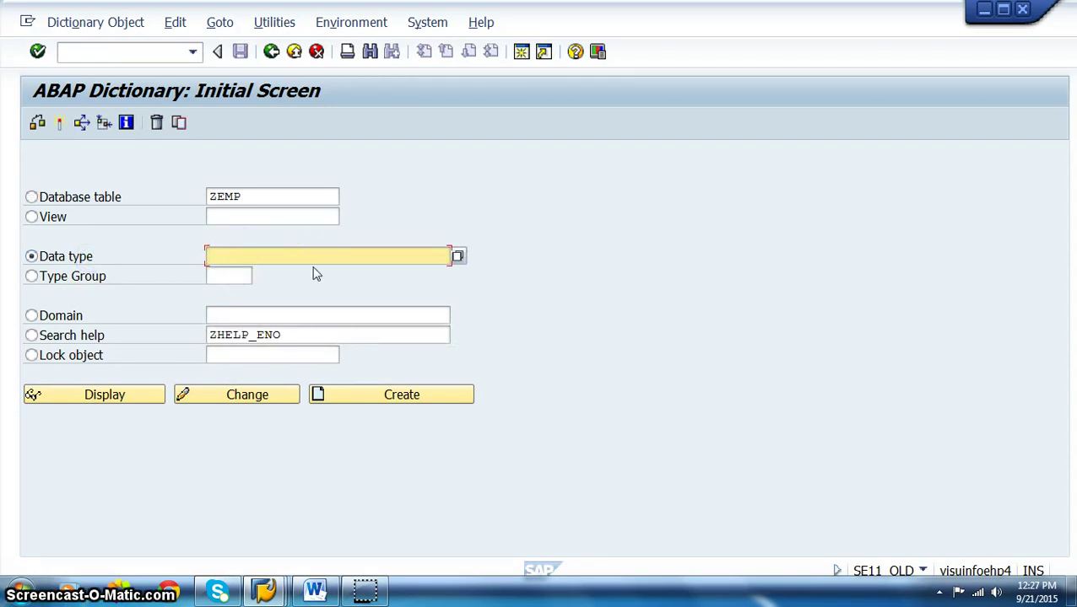
left_click(97, 335)
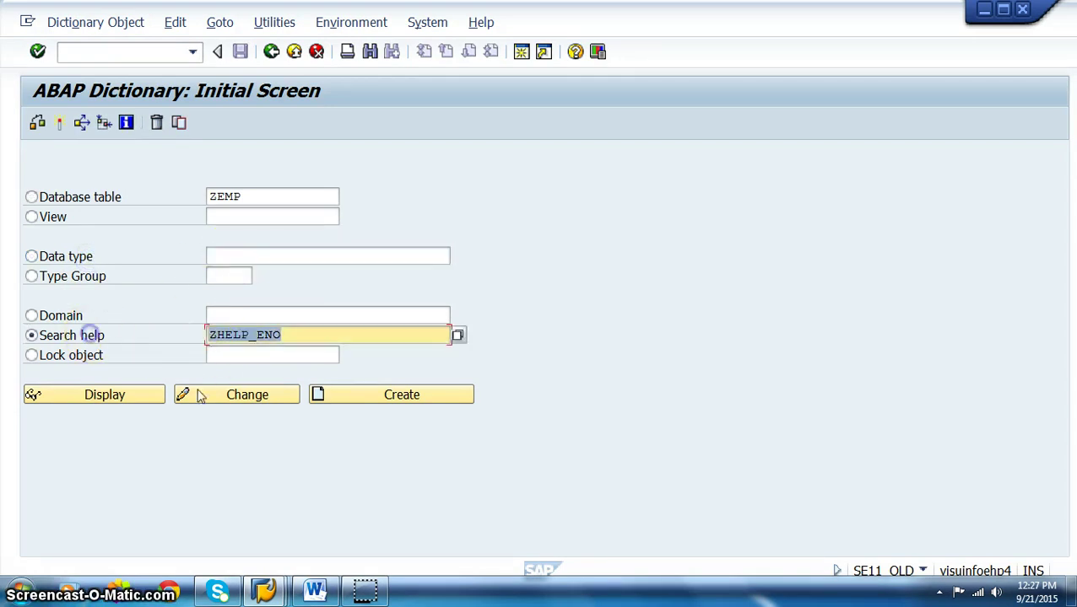
left_click(242, 400)
Review its ZEMP selection method, return to the initial screen, and switch to Word.
double_click(205, 276)
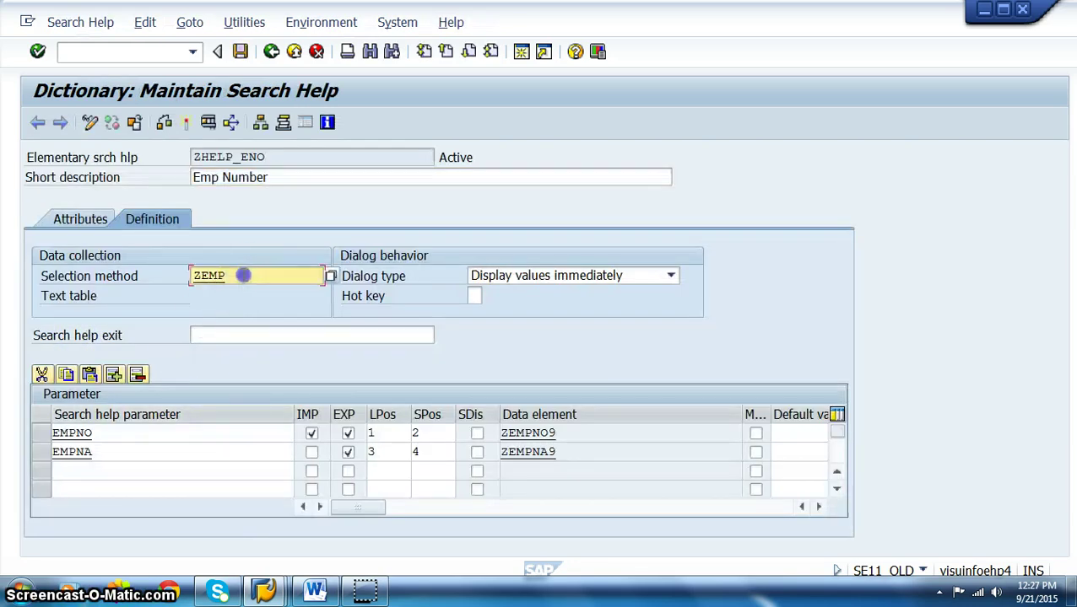
left_click(235, 280)
left_click(231, 275)
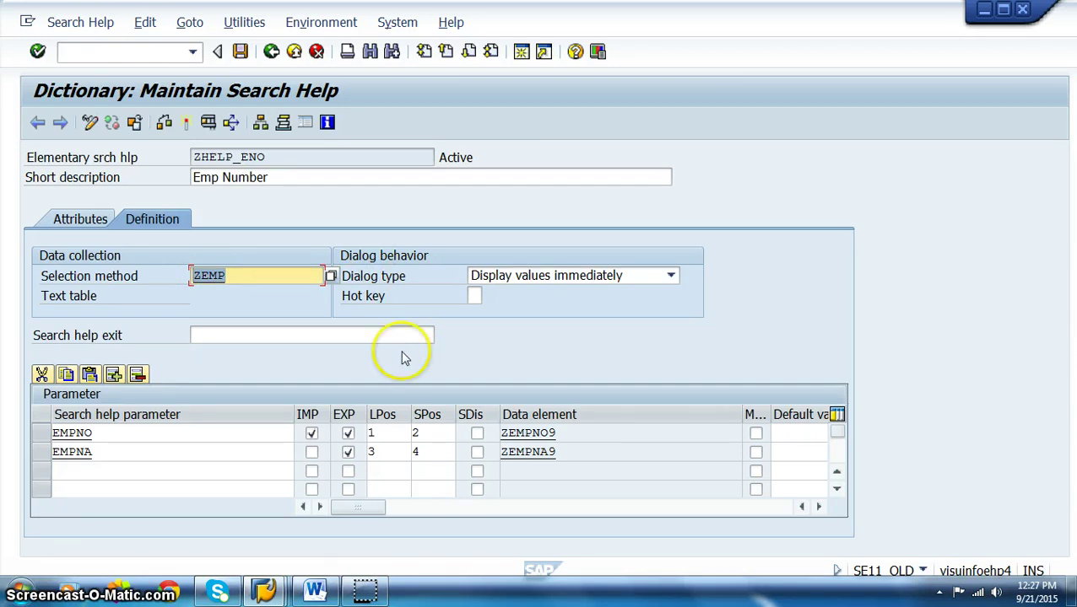
left_click(249, 273)
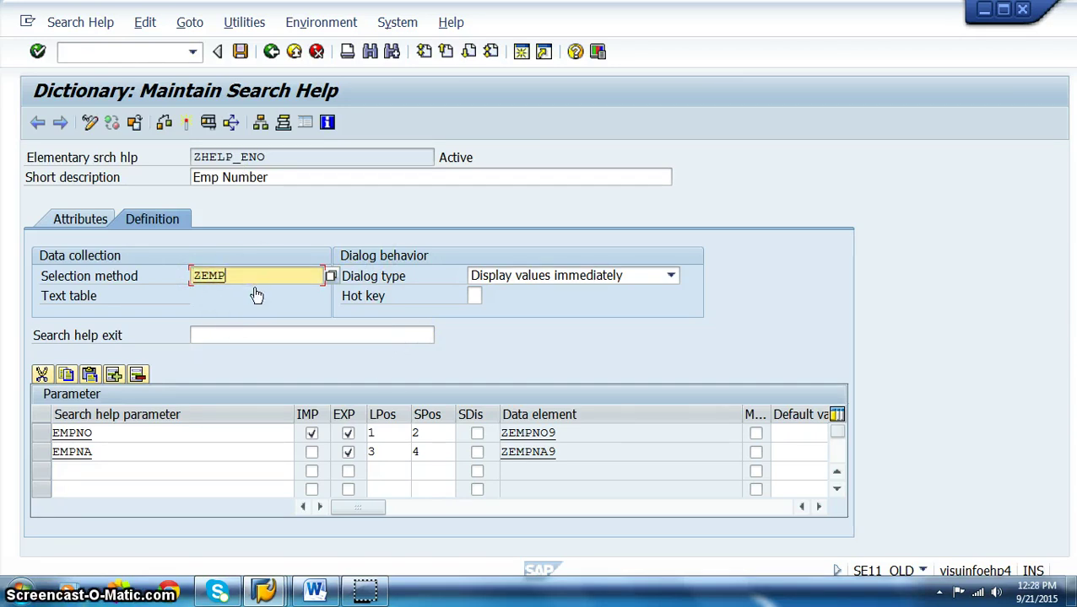
mouse_move(364, 597)
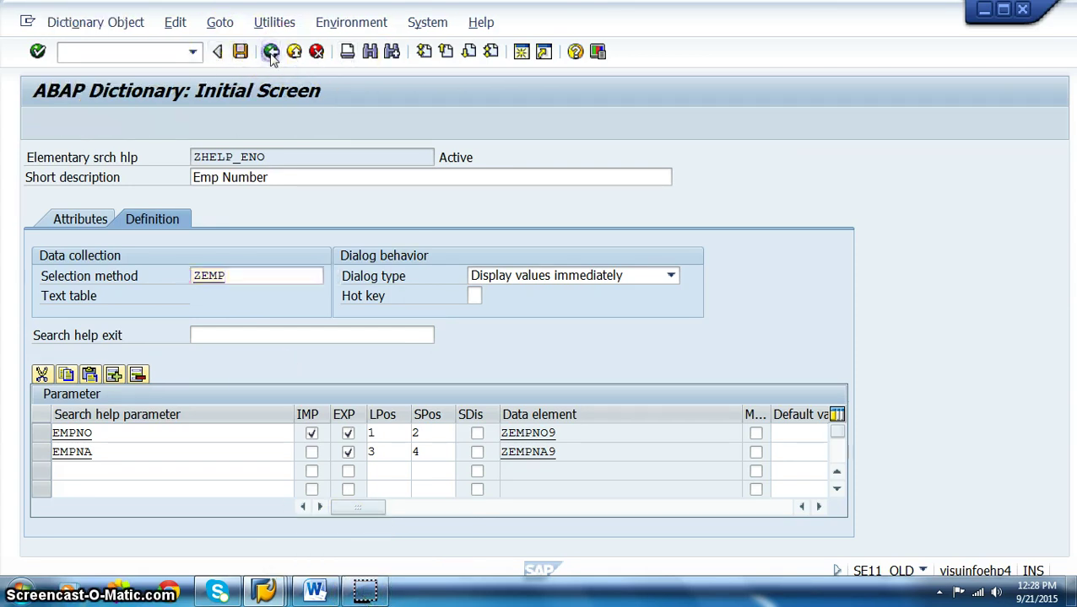
left_click(271, 53)
left_click(312, 525)
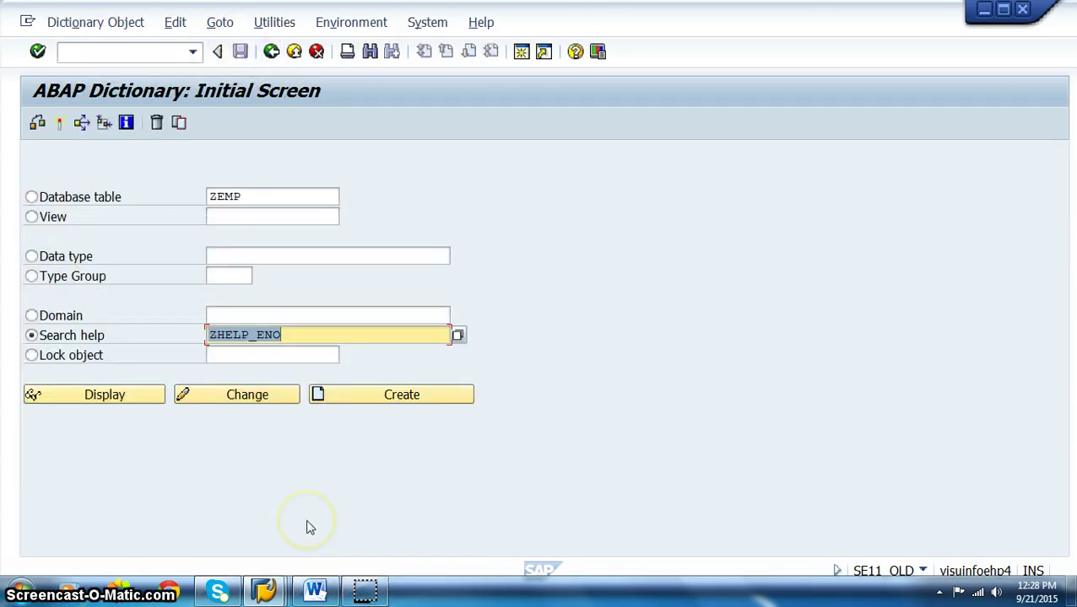
left_click(315, 590)
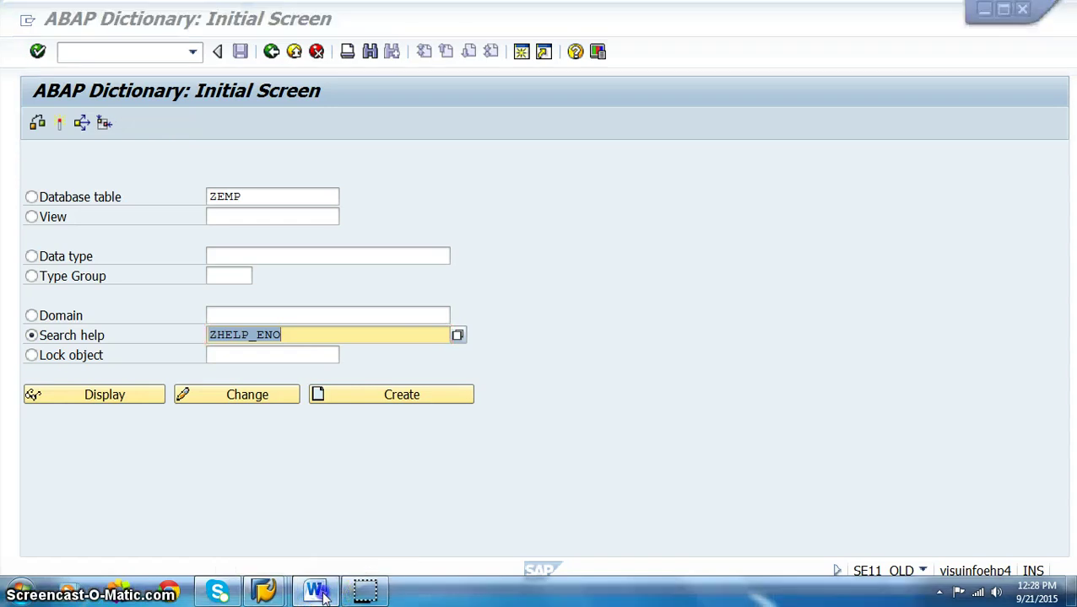